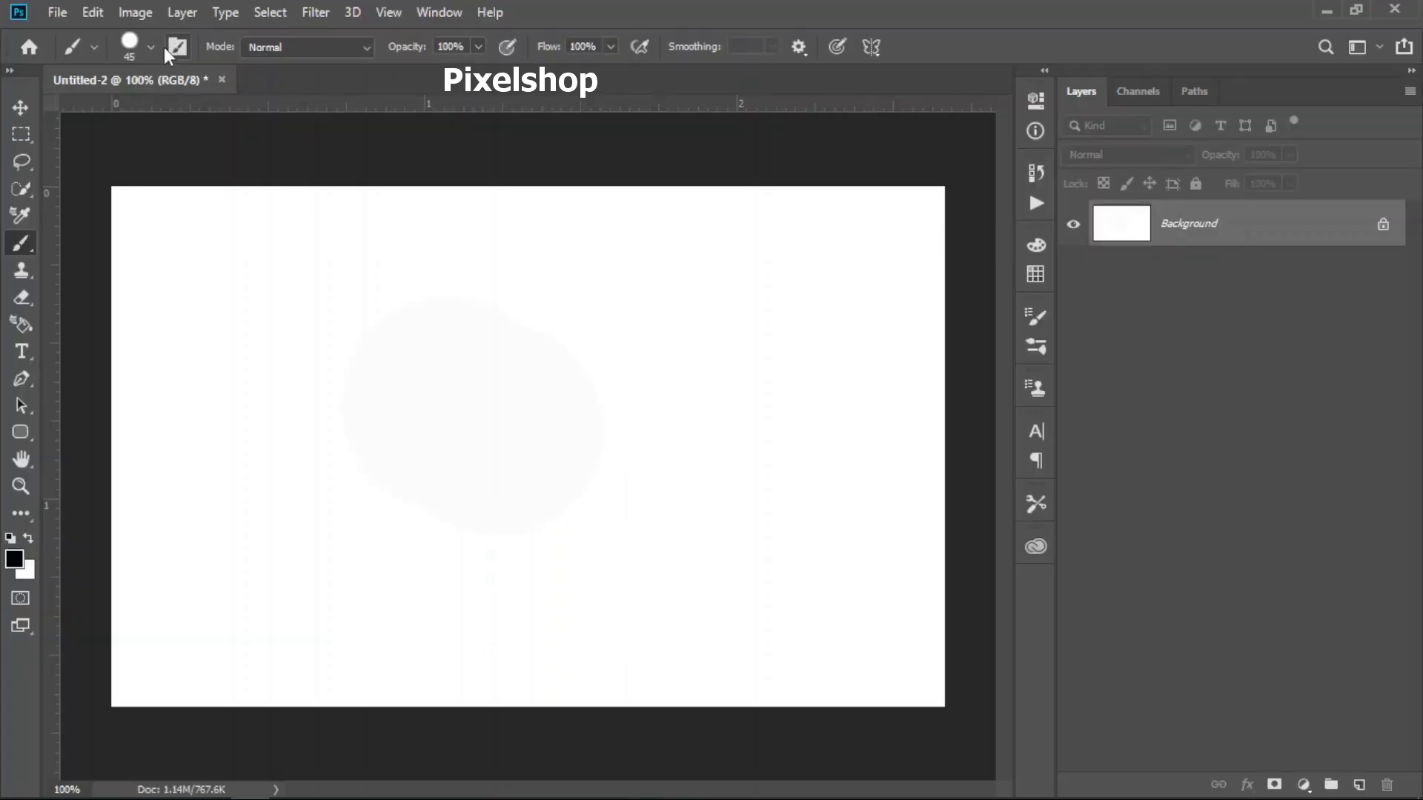
Choose the Cloud Texture brush and paint dark cloud strokes across the canvas
click(151, 49)
scroll(165, 362, up, 1)
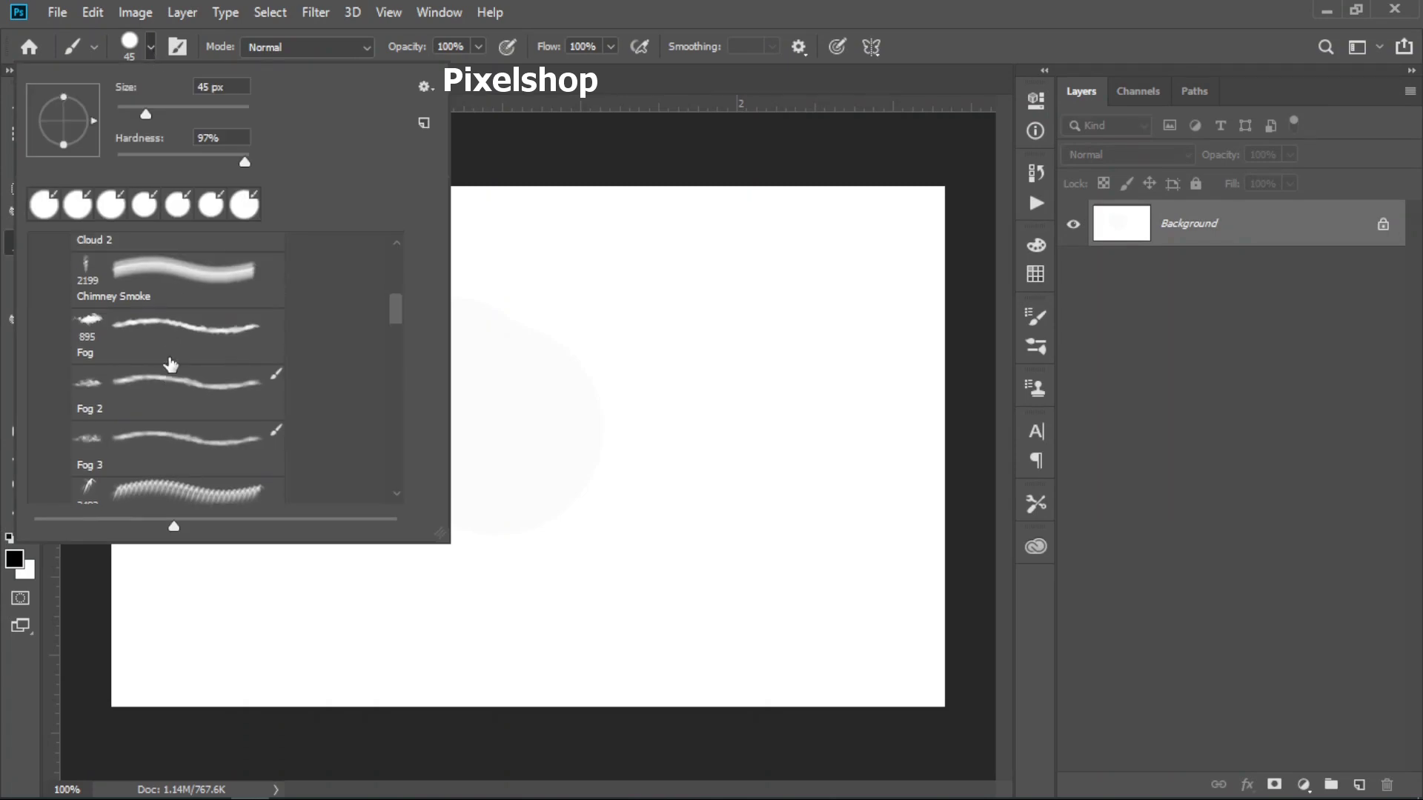
scroll(165, 362, up, 1)
scroll(165, 363, up, 1)
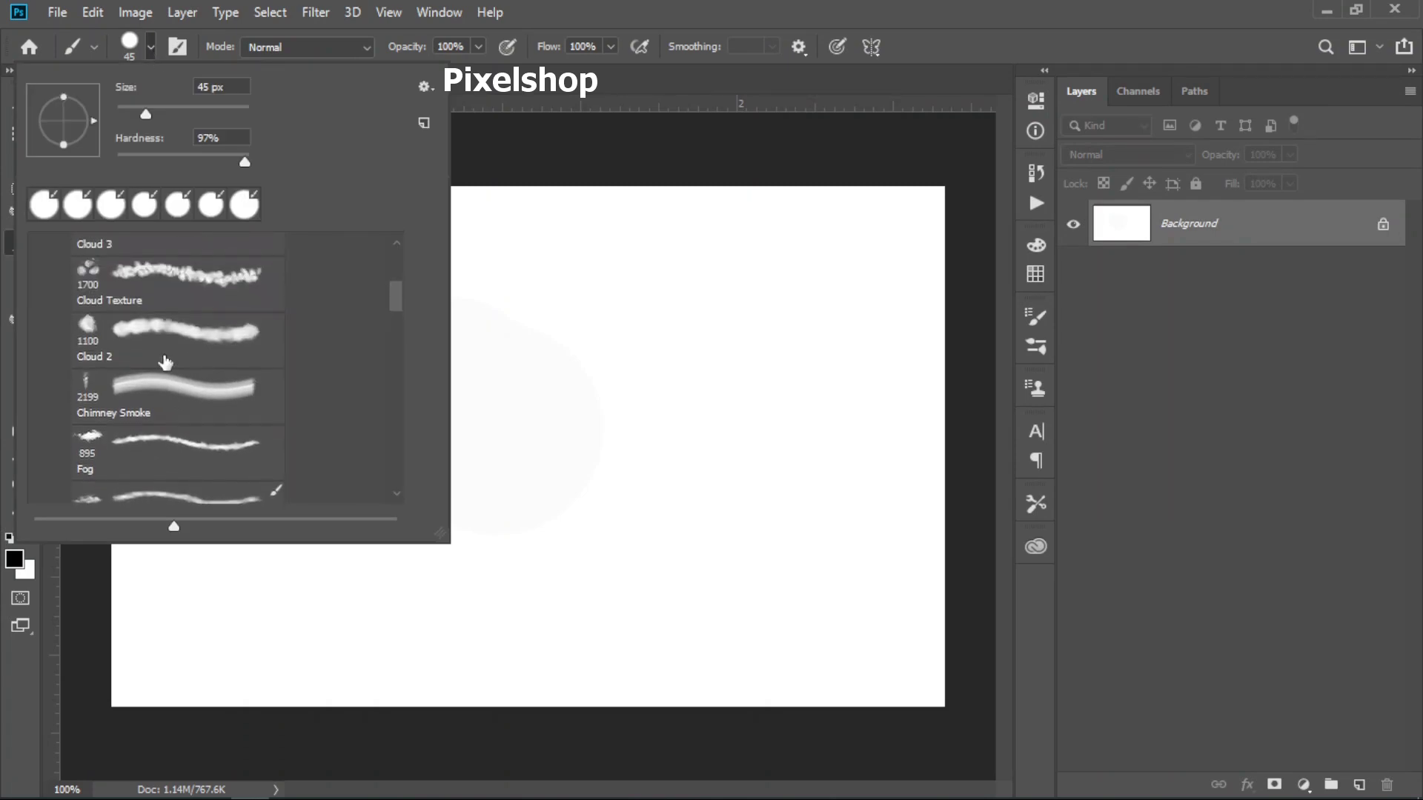
scroll(166, 363, up, 1)
click(160, 307)
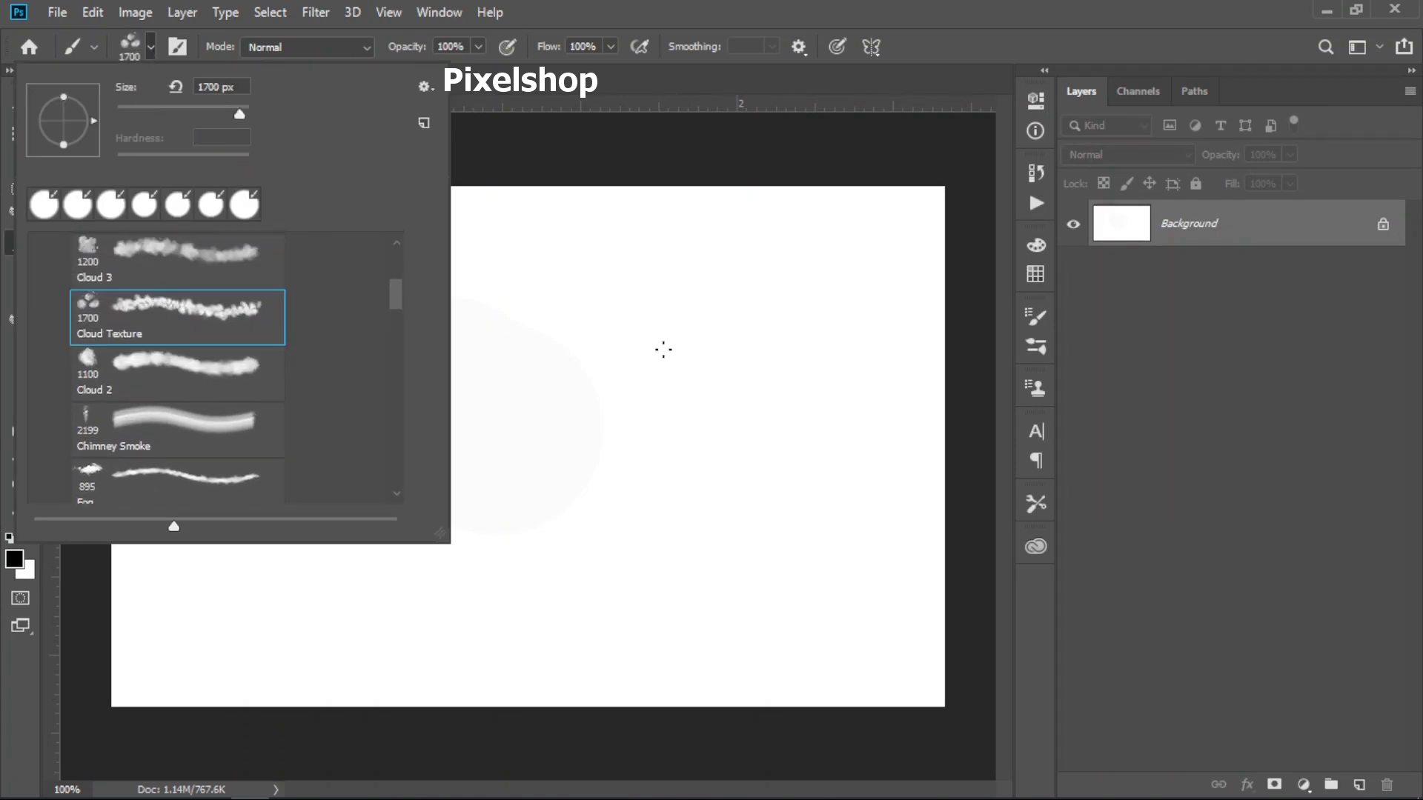
drag(597, 366, 534, 467)
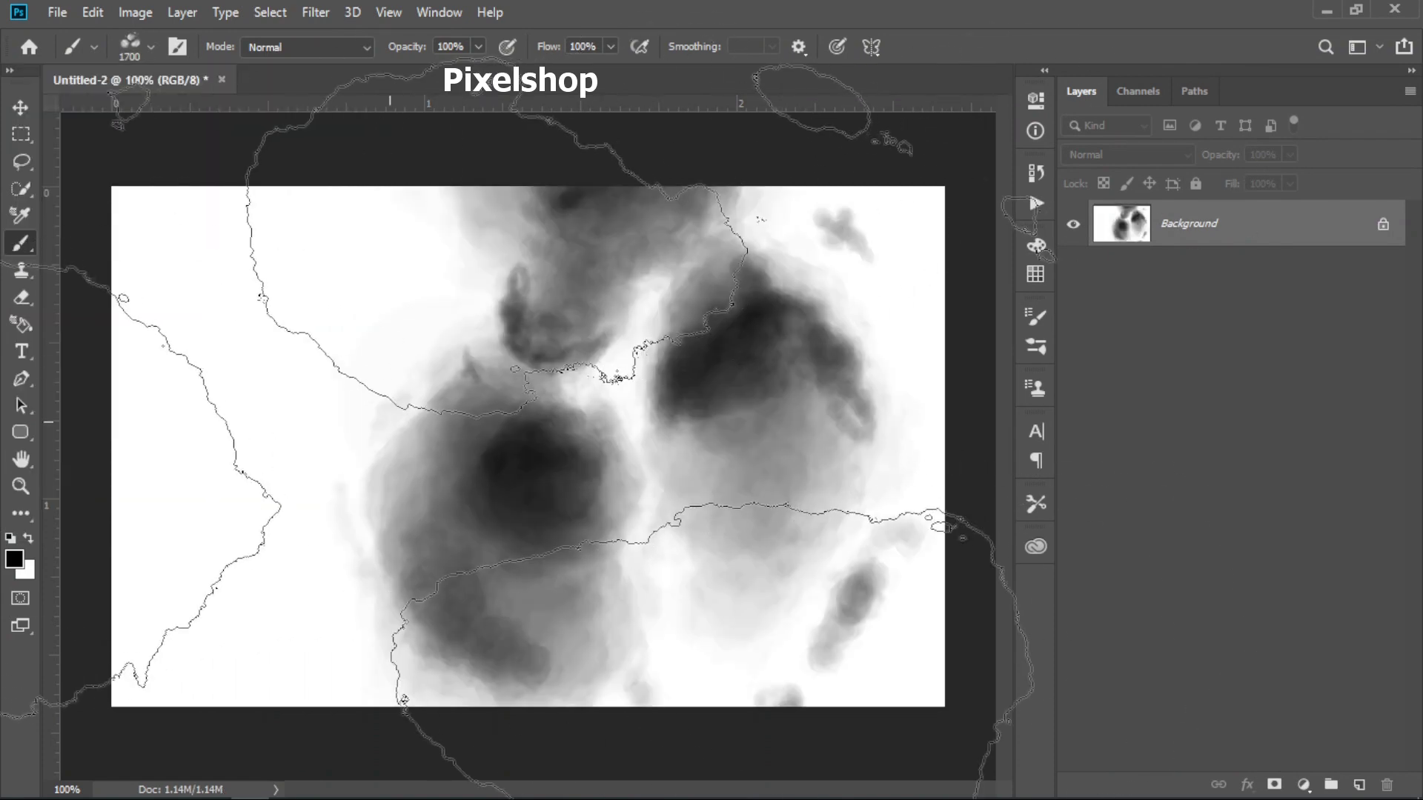
Shrink the brush, paint two smaller cloud patches on the left, then clear the canvas
mouse_move(533, 446)
mouse_down()
mouse_move(331, 473)
mouse_move(438, 356)
mouse_up()
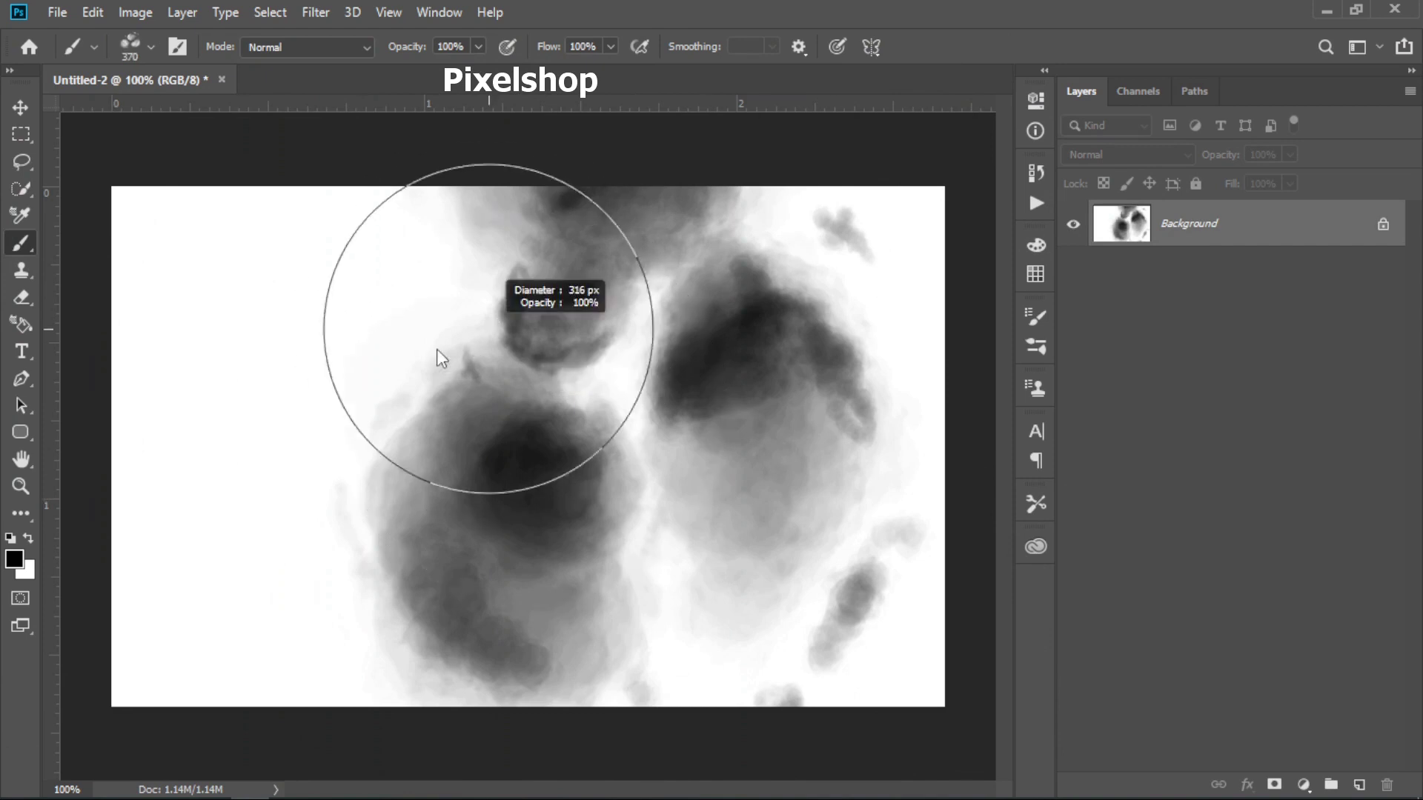
drag(305, 339, 295, 333)
drag(250, 456, 439, 372)
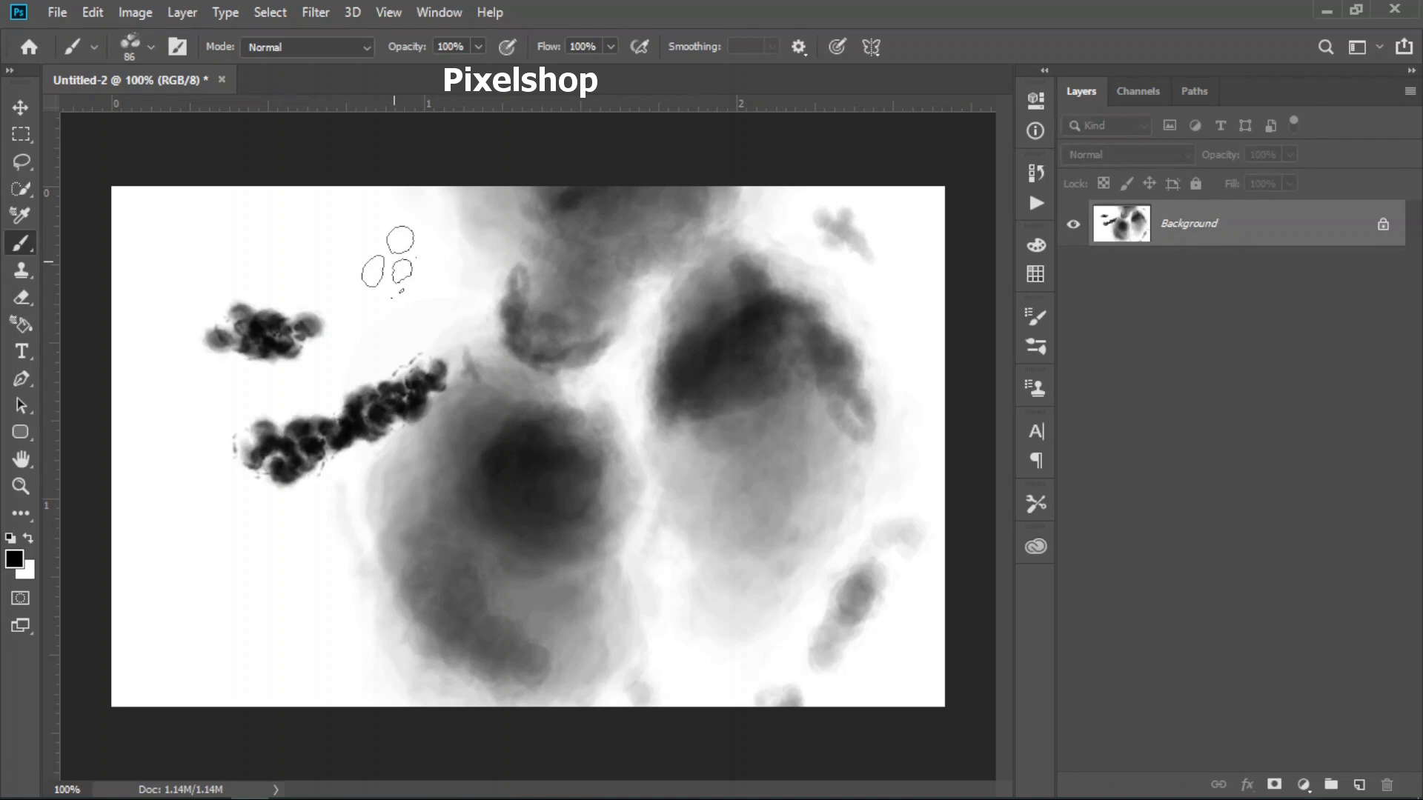
key(ctrl+BackSpace)
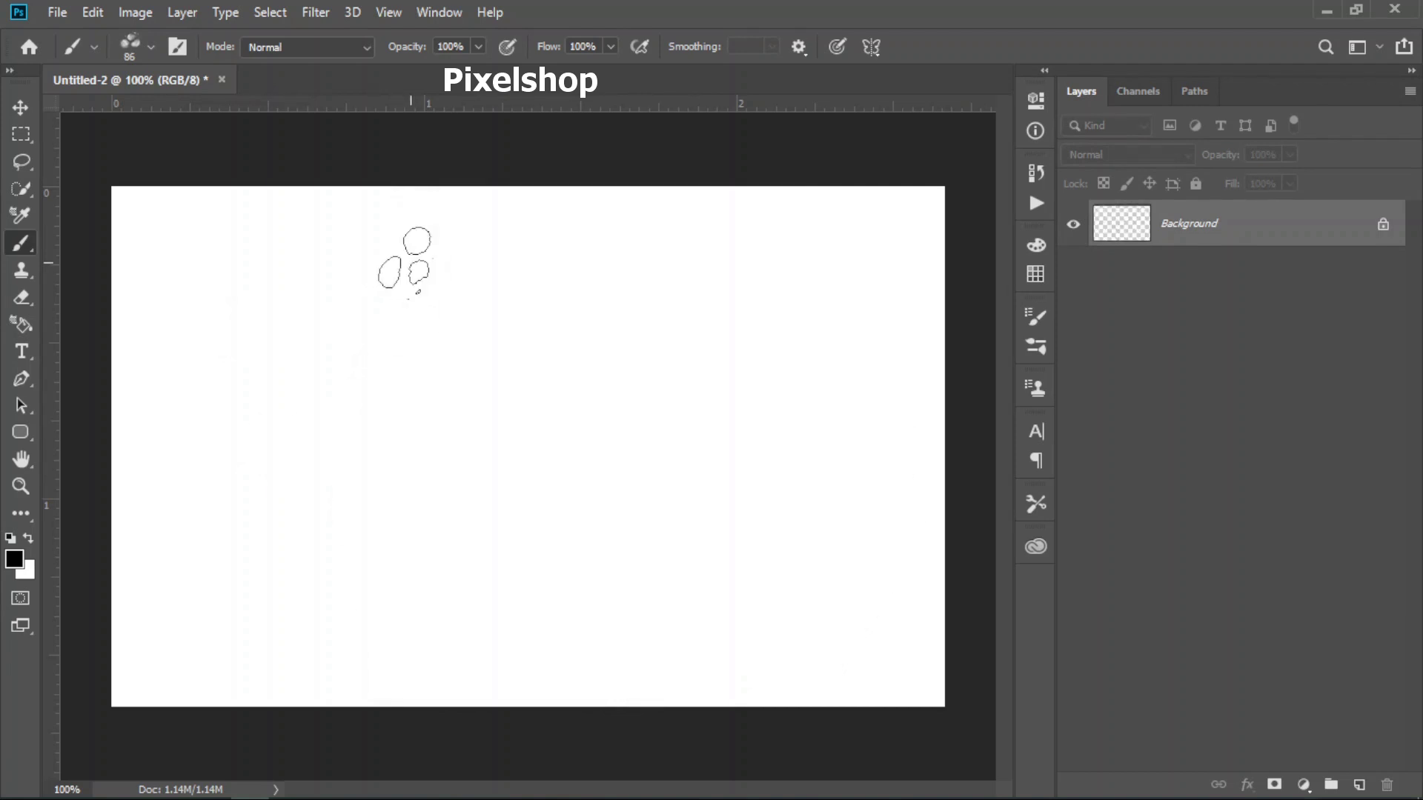
Switch the brush to a round tip from the Brush Preset picker
click(152, 46)
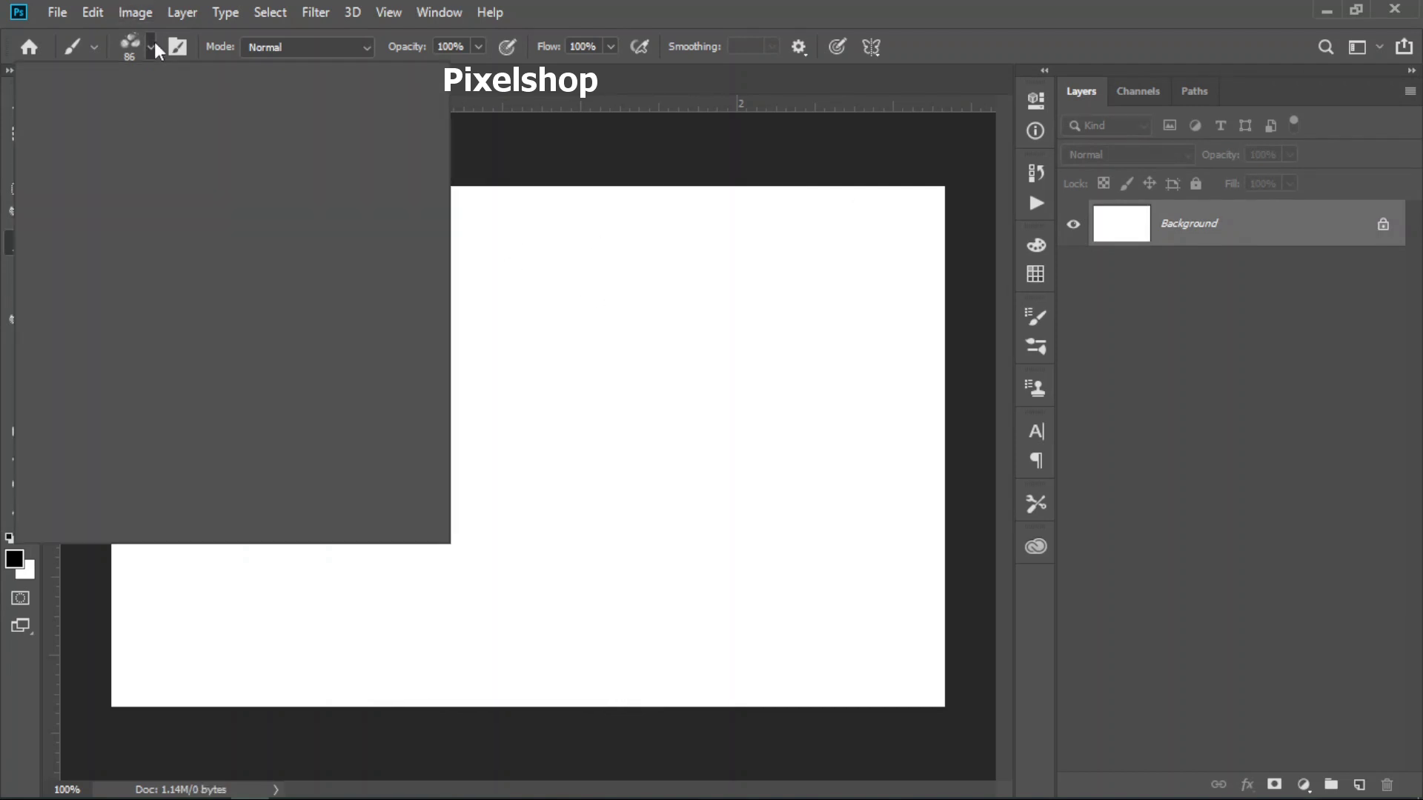
click(177, 203)
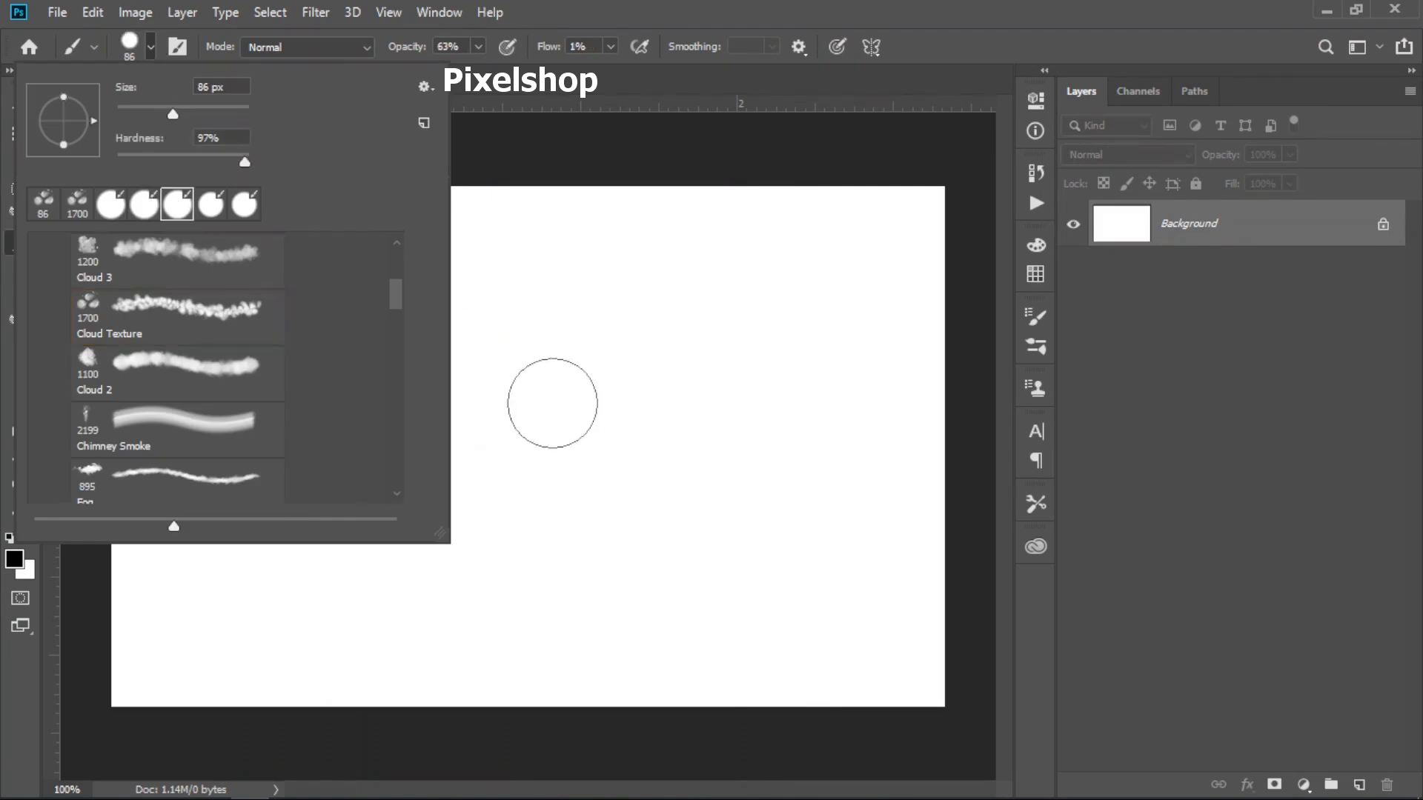
click(153, 46)
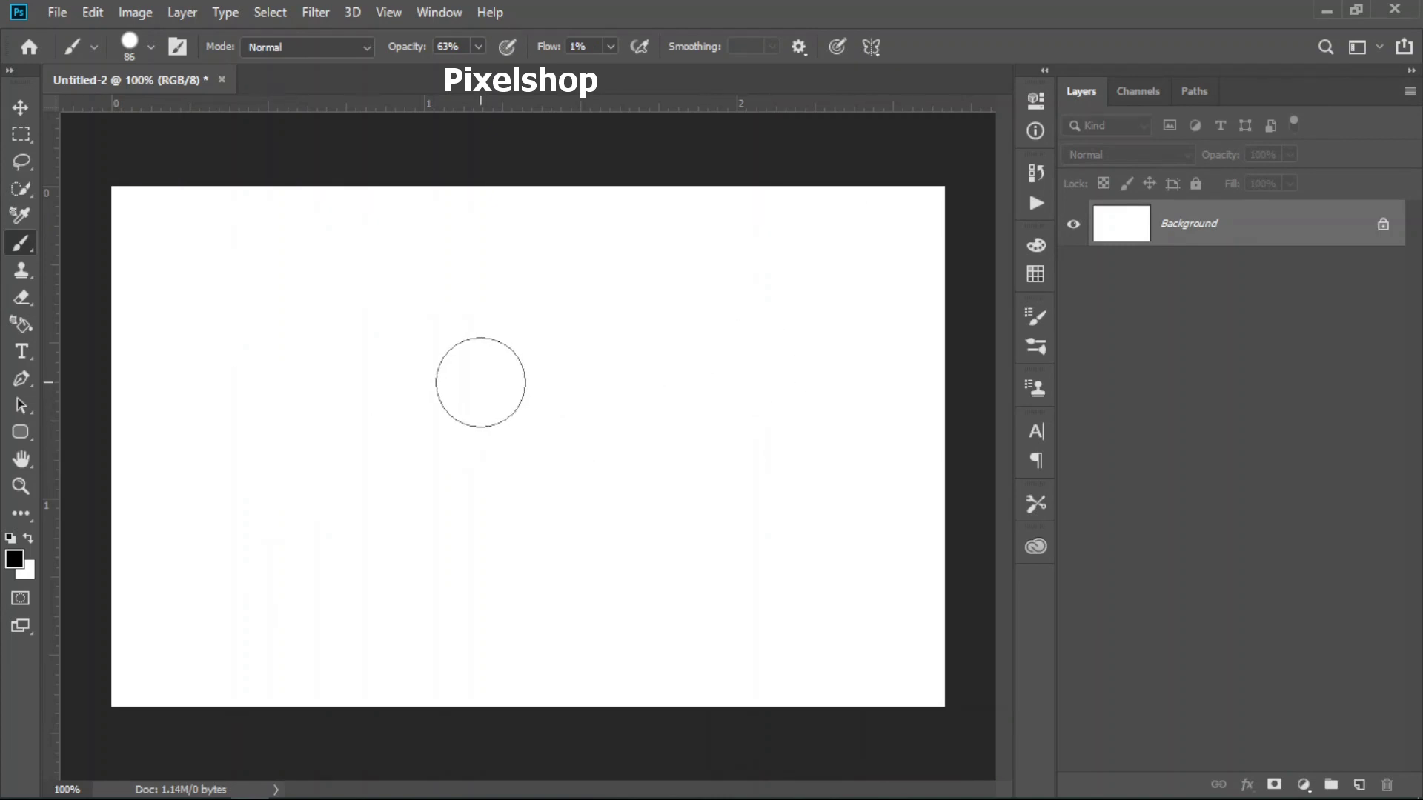
Paint several overlapping soft grey strokes at 63% opacity and 1% flow
drag(485, 383, 462, 391)
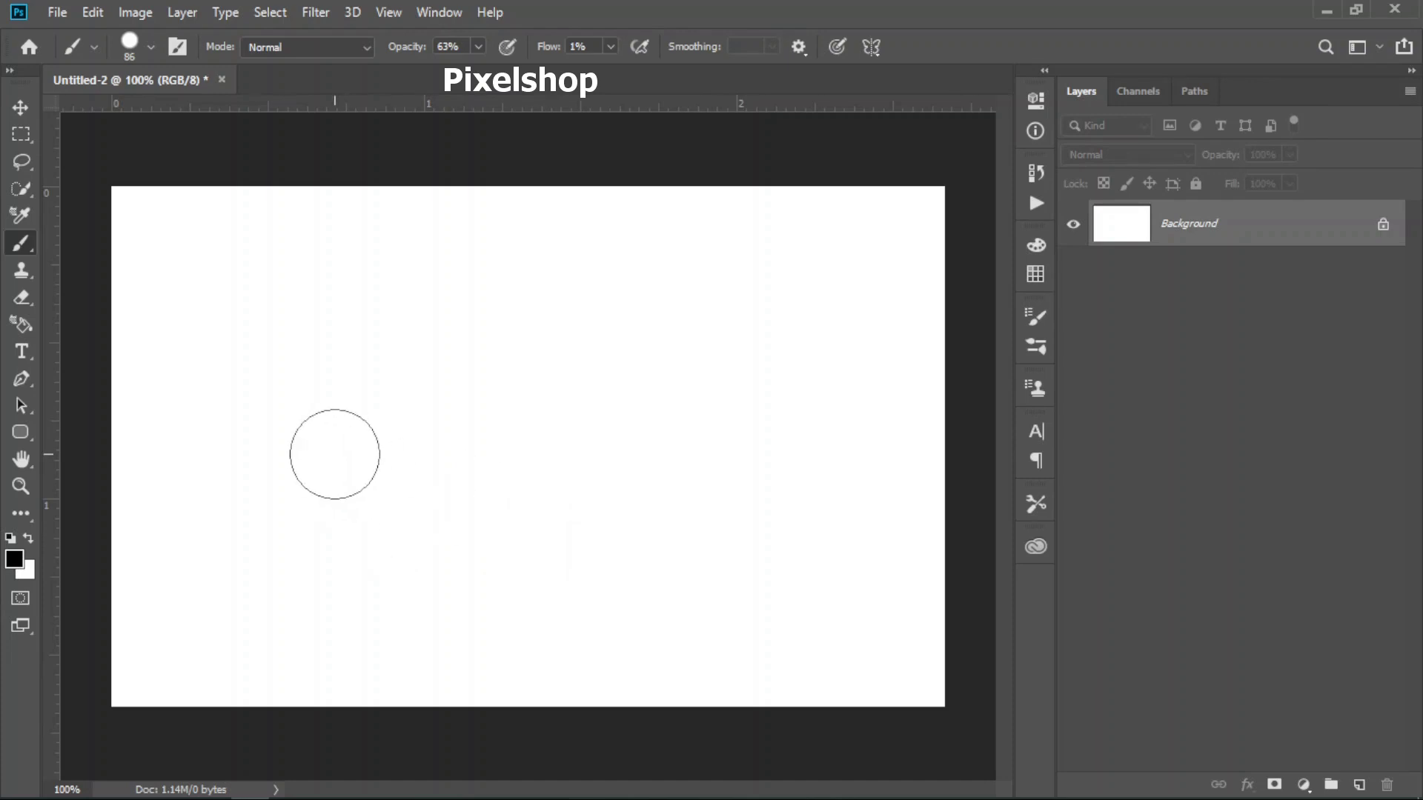
drag(335, 454, 722, 413)
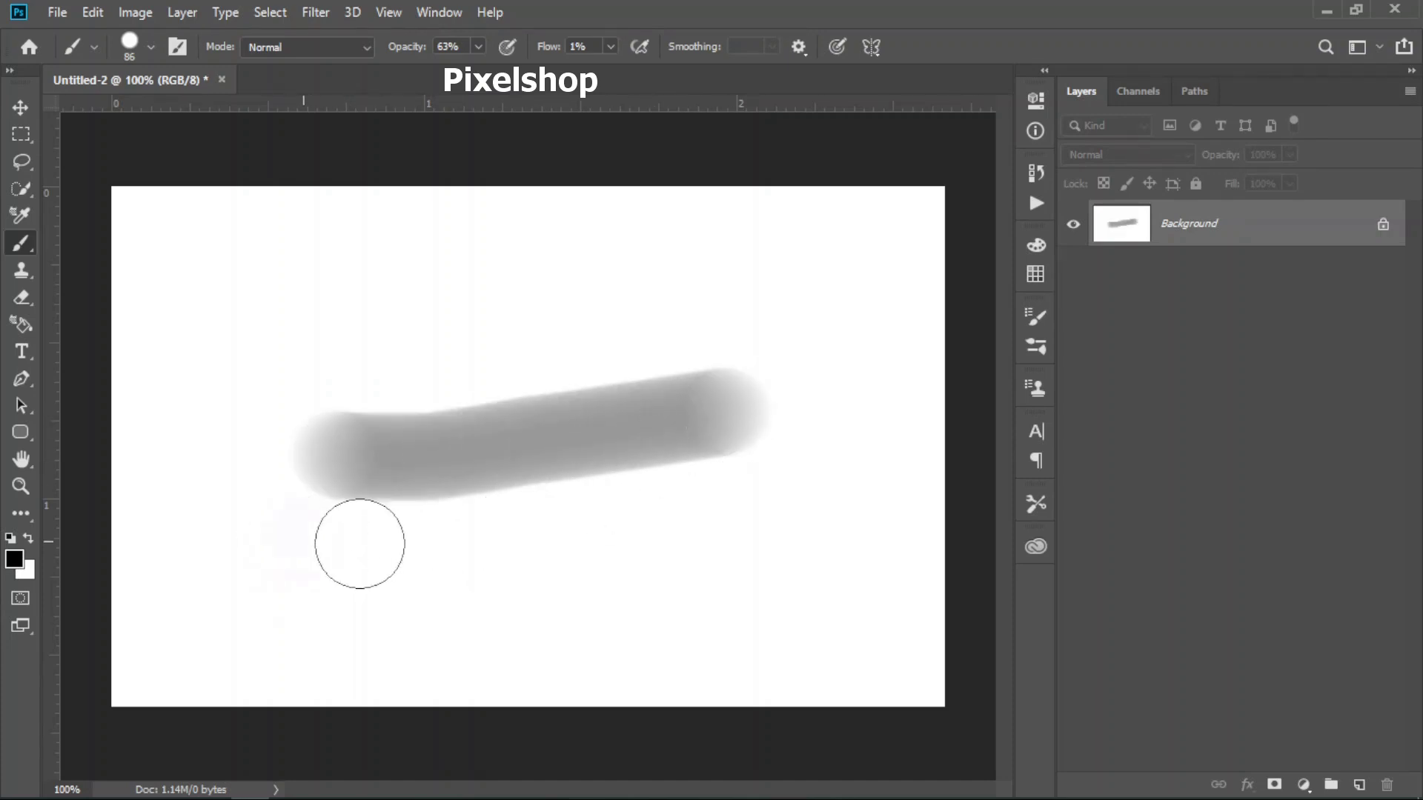
drag(309, 545, 711, 489)
mouse_move(405, 331)
mouse_down()
mouse_move(612, 324)
mouse_move(806, 367)
mouse_up()
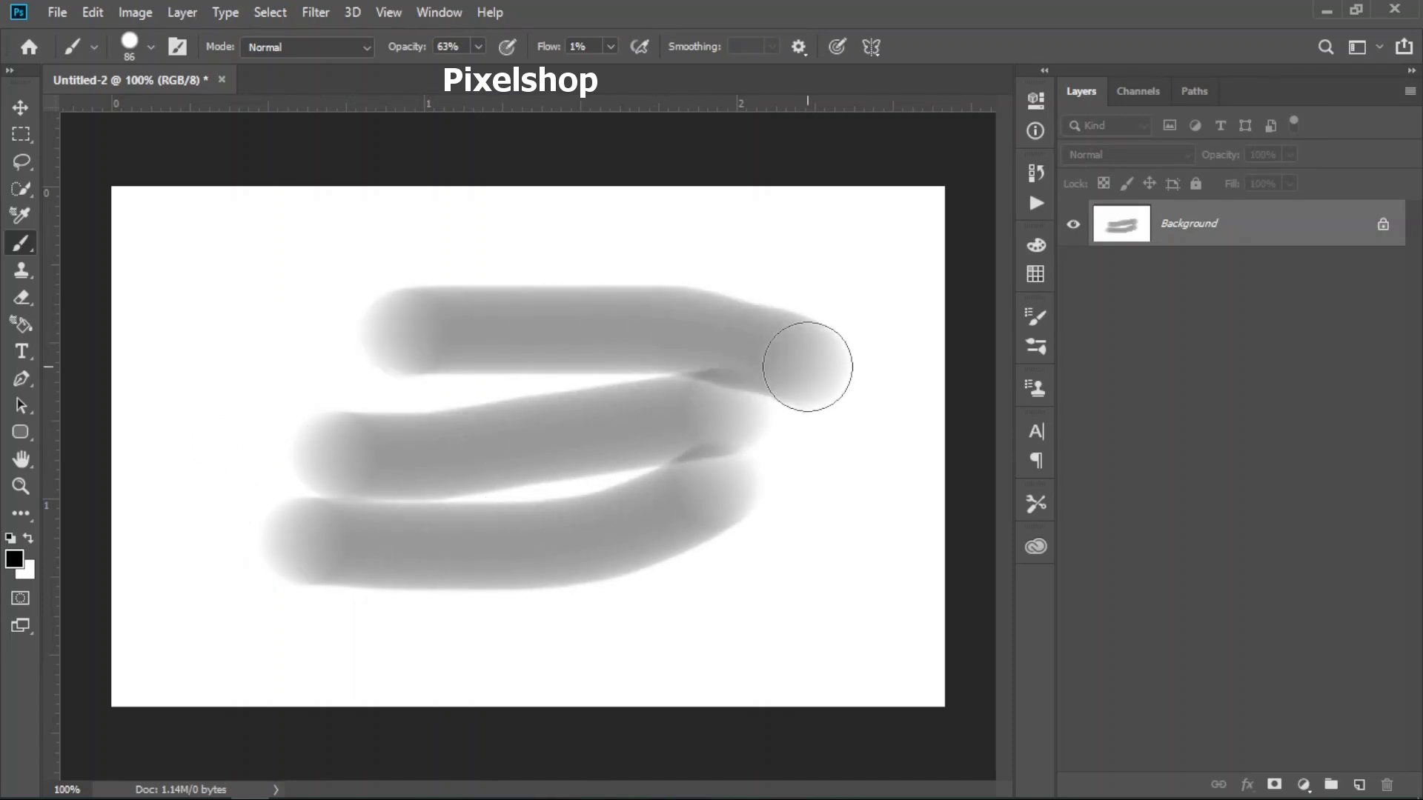
drag(198, 563, 331, 607)
drag(634, 606, 723, 573)
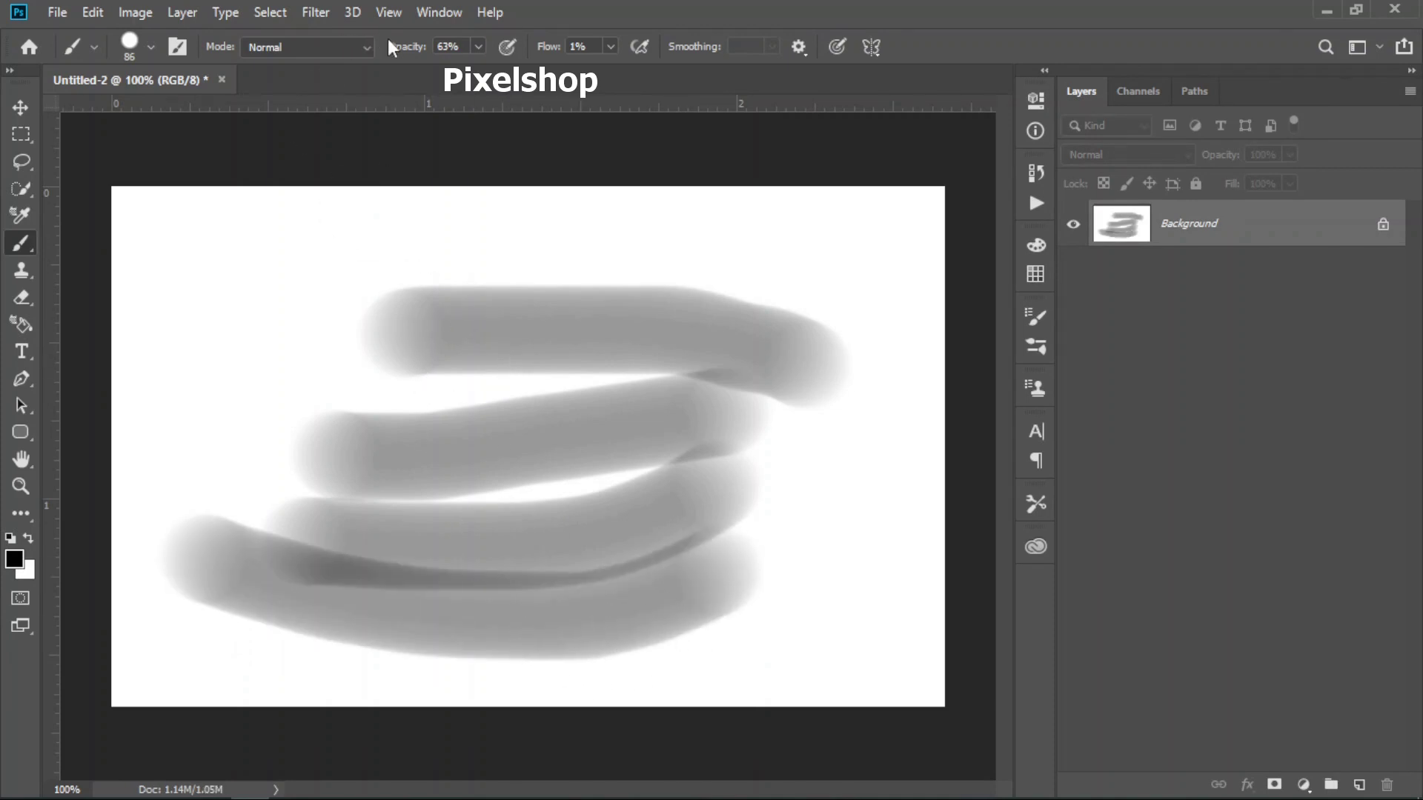
Raise brush opacity and flow to 100%, then clear the grey strokes
drag(397, 46, 550, 54)
drag(553, 53, 720, 69)
key(ctrl+alt+z)
key(ctrl+alt+z)
key(ctrl+alt+z)
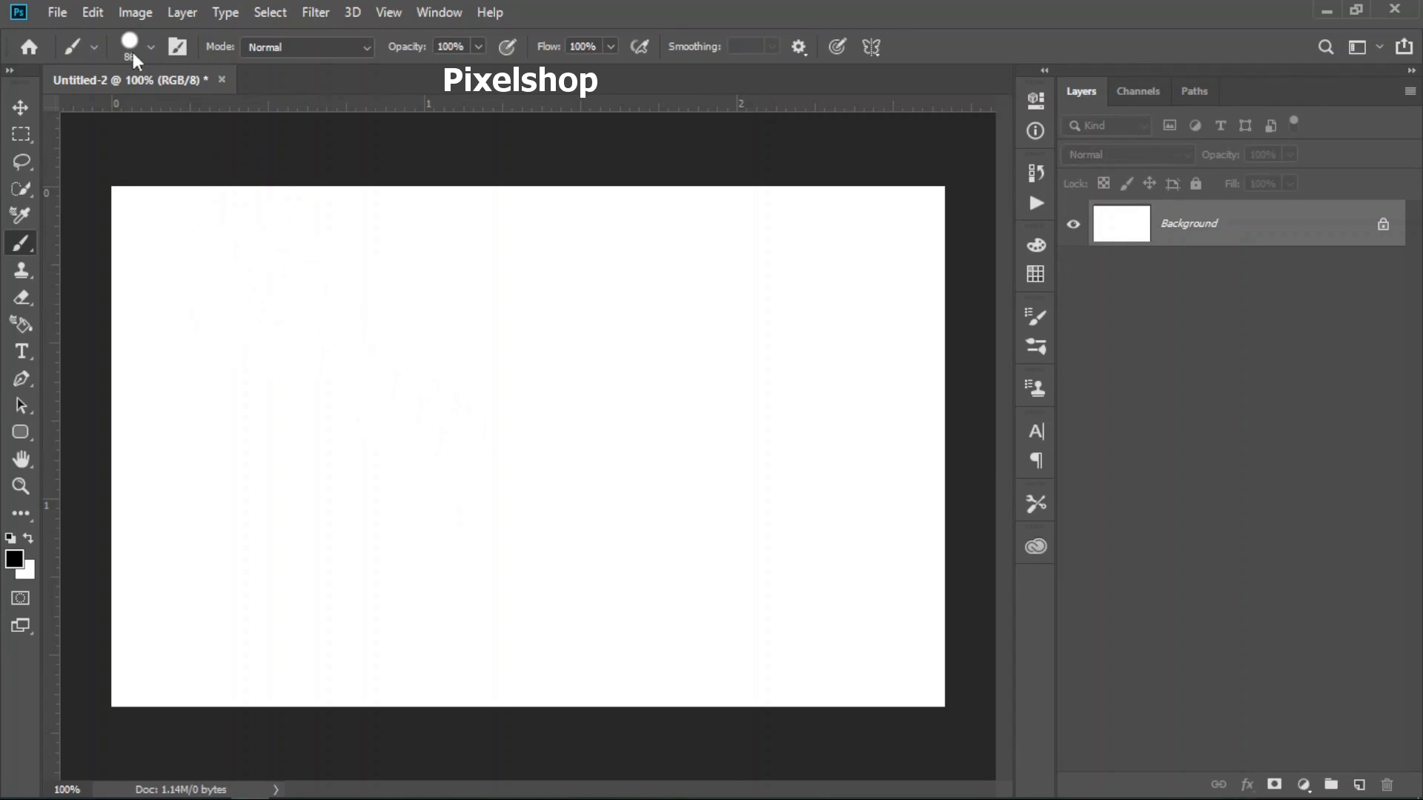
Enlarge the brush in the size settings, then shrink it to about 95 px
click(153, 47)
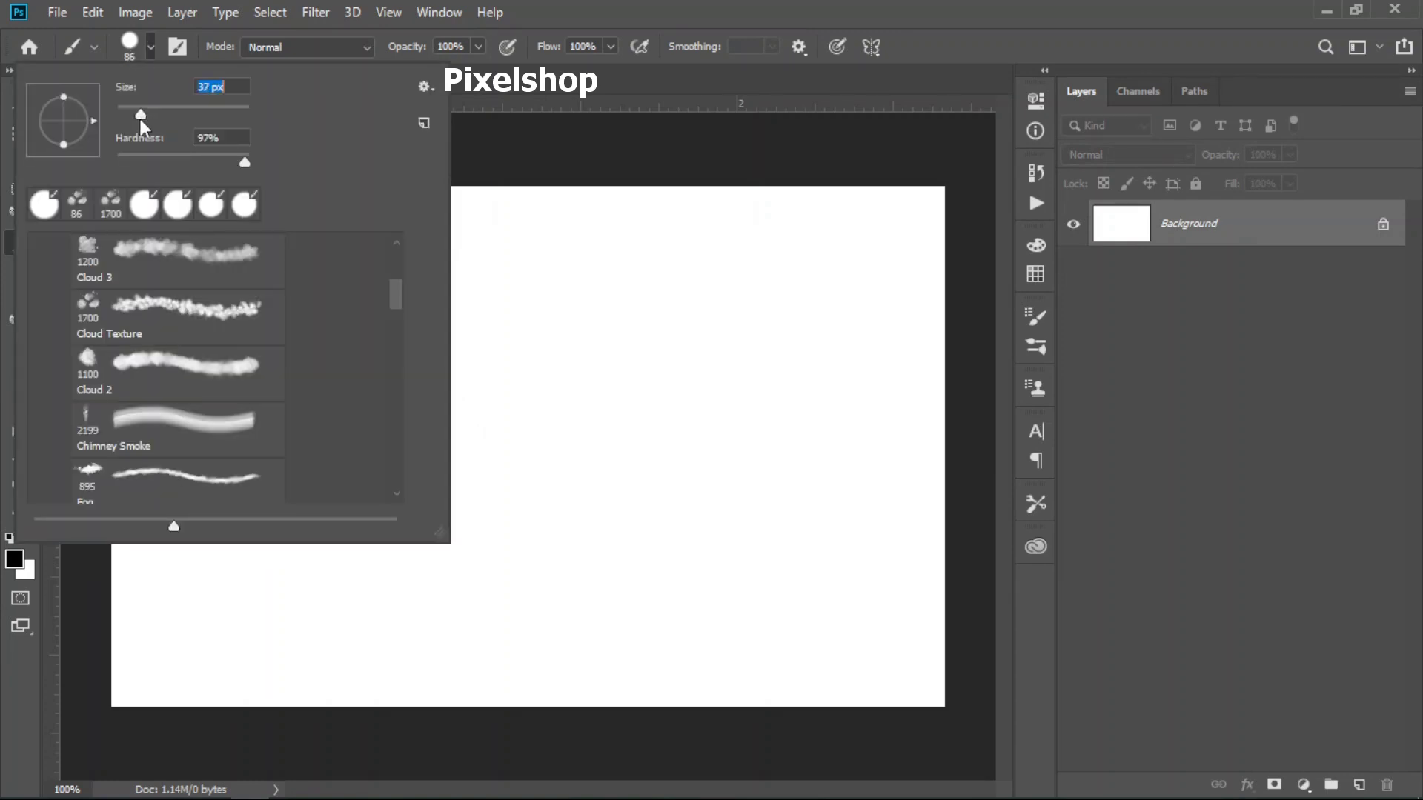
mouse_move(172, 116)
mouse_down()
mouse_move(210, 115)
mouse_move(702, 391)
mouse_up()
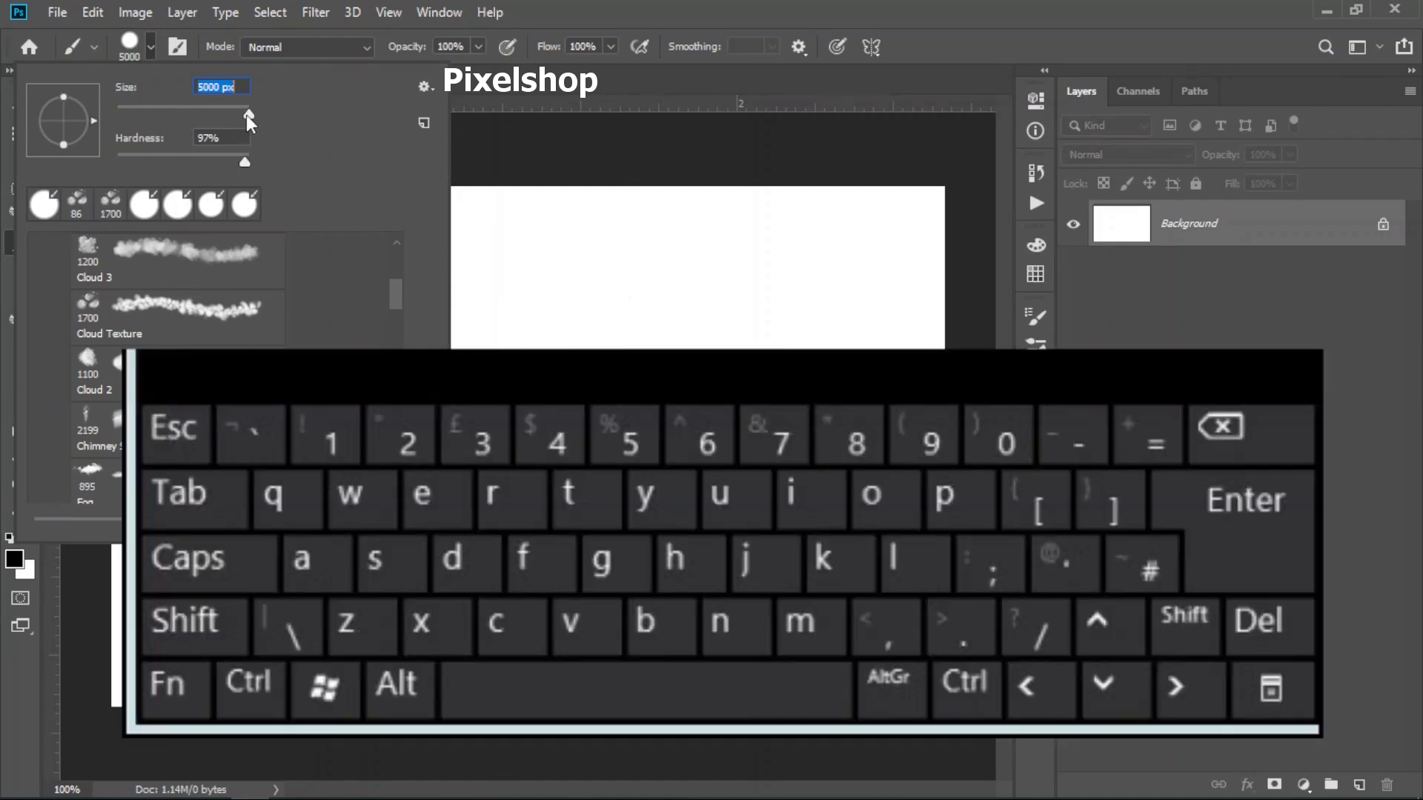
drag(246, 114, 229, 113)
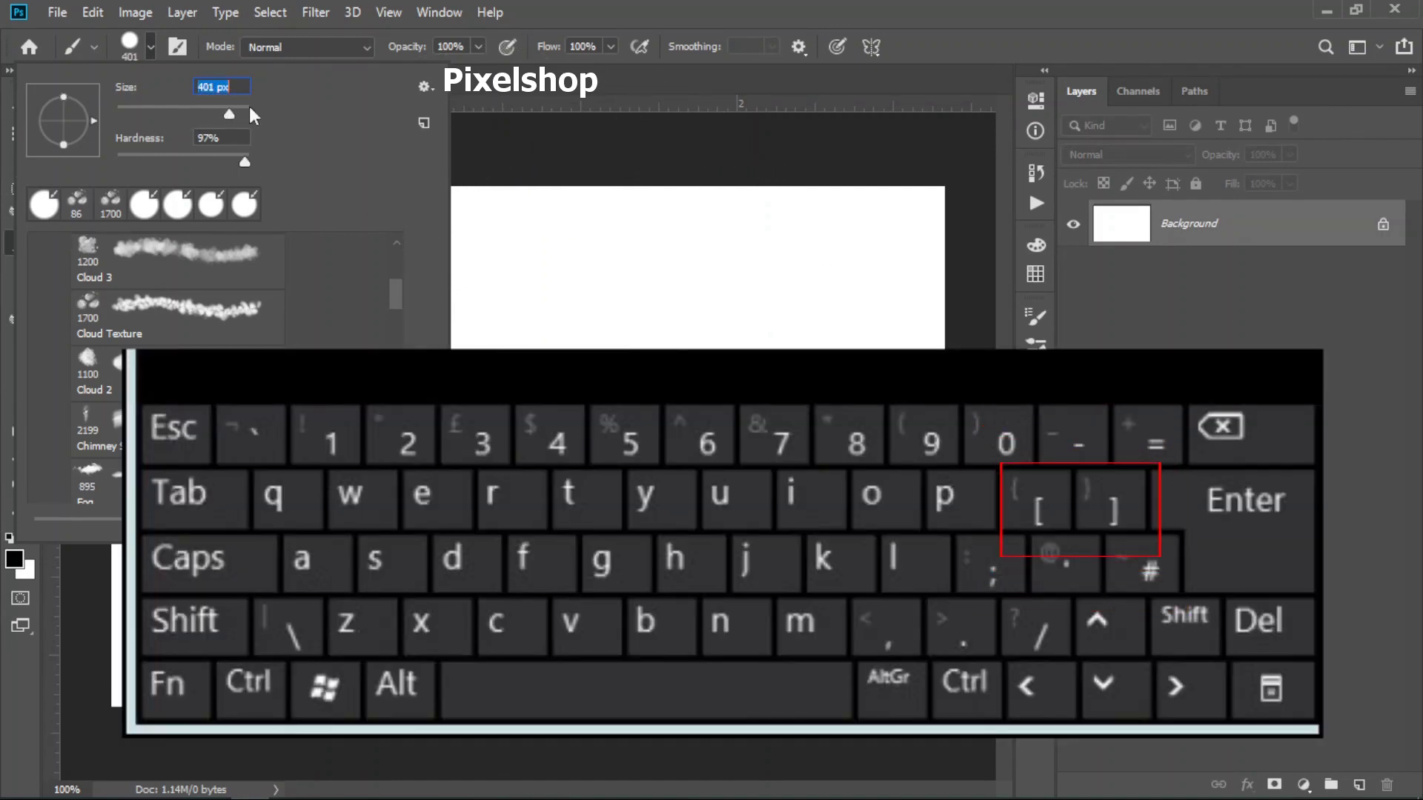
drag(229, 114, 220, 116)
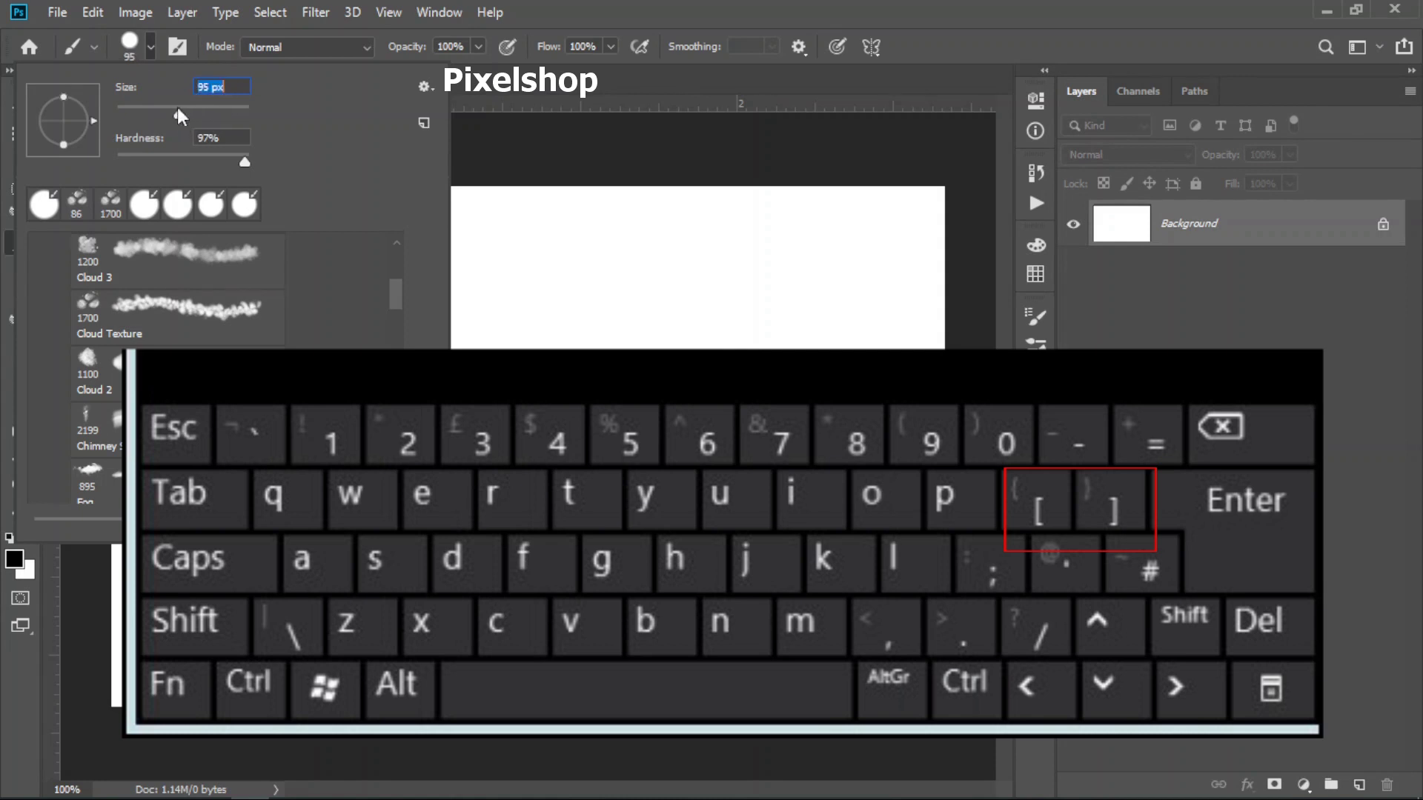
click(149, 45)
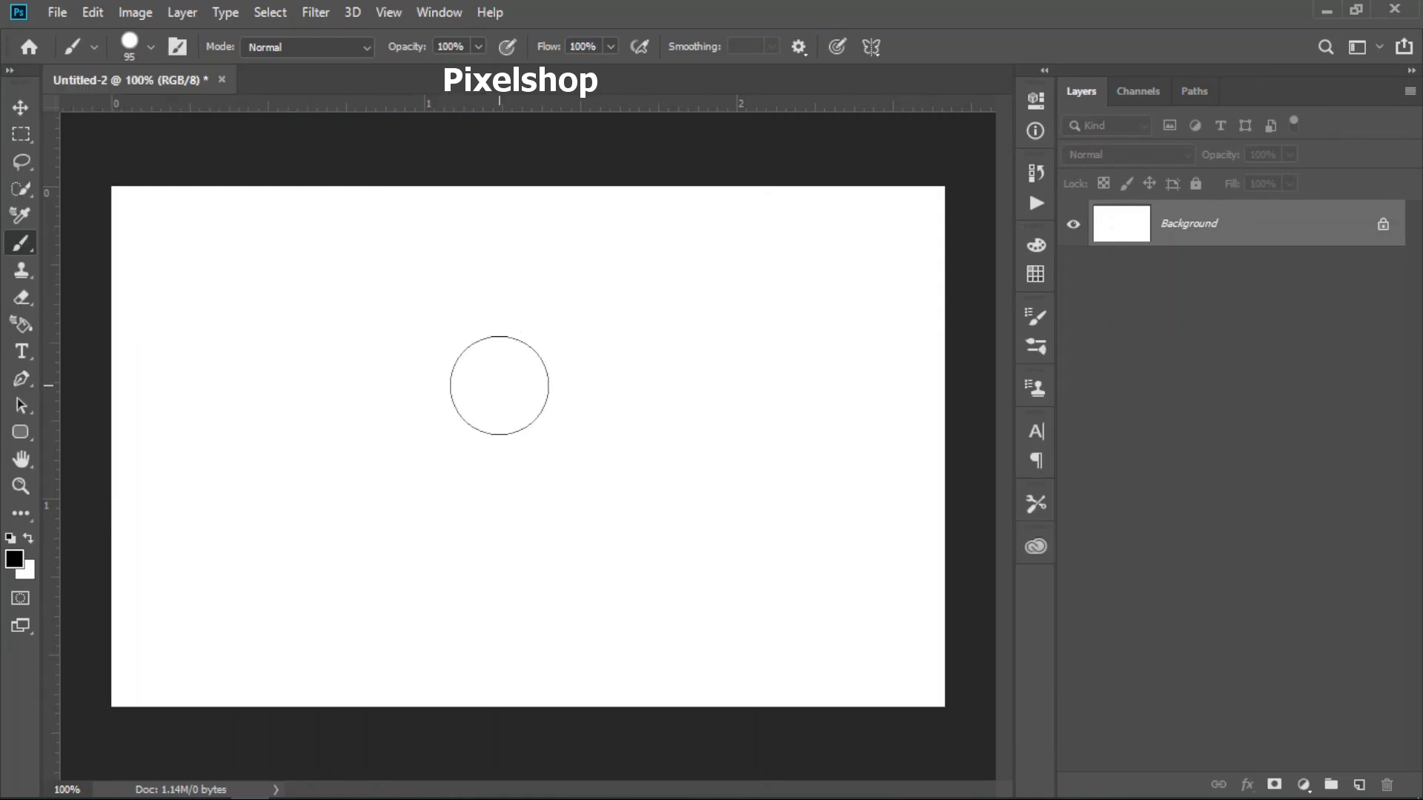
Step the brush size down and up with [ and ], settling at 90 px
key(bracketleft)
key(bracketleft)
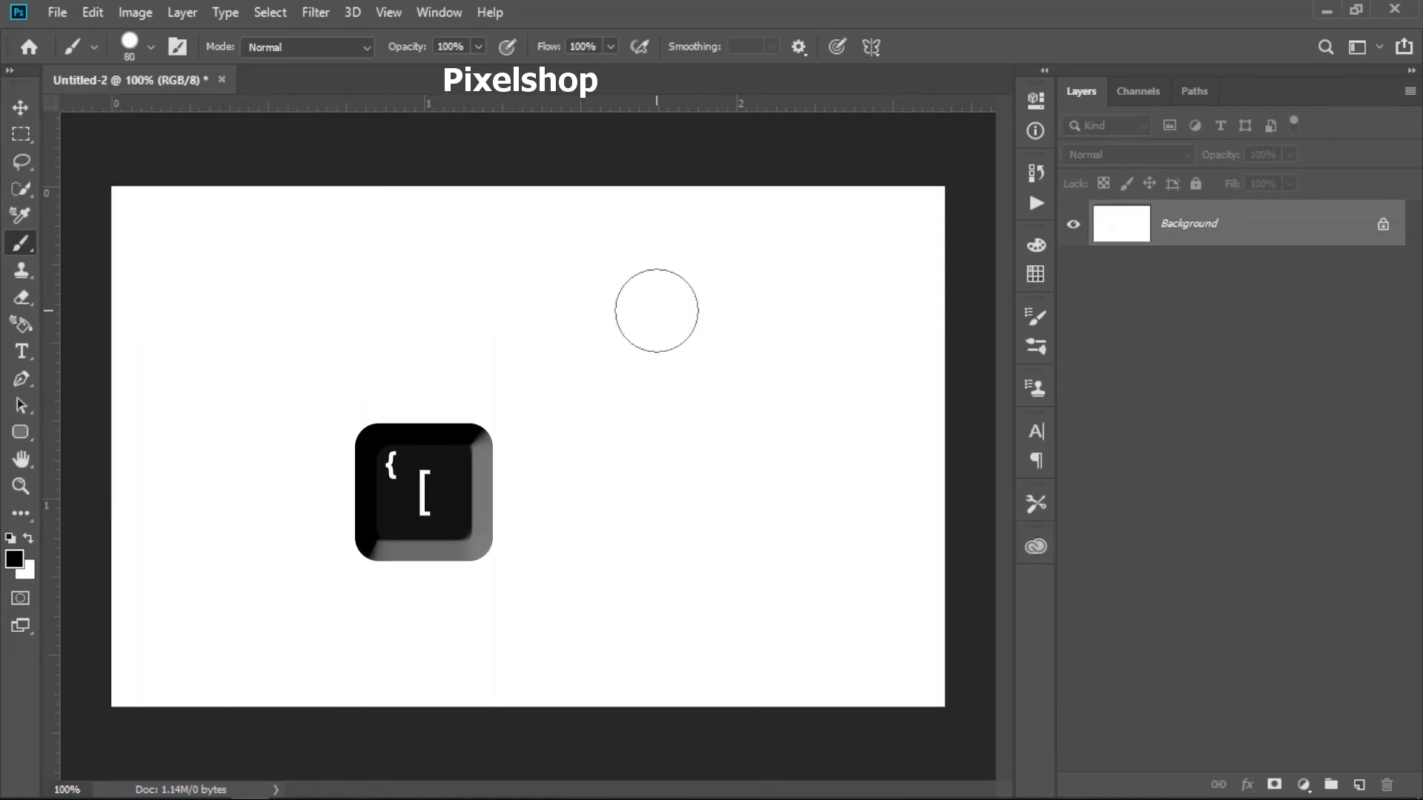
key(bracketleft)
key(bracketleft)
key(bracketleft)
key(bracketleft)
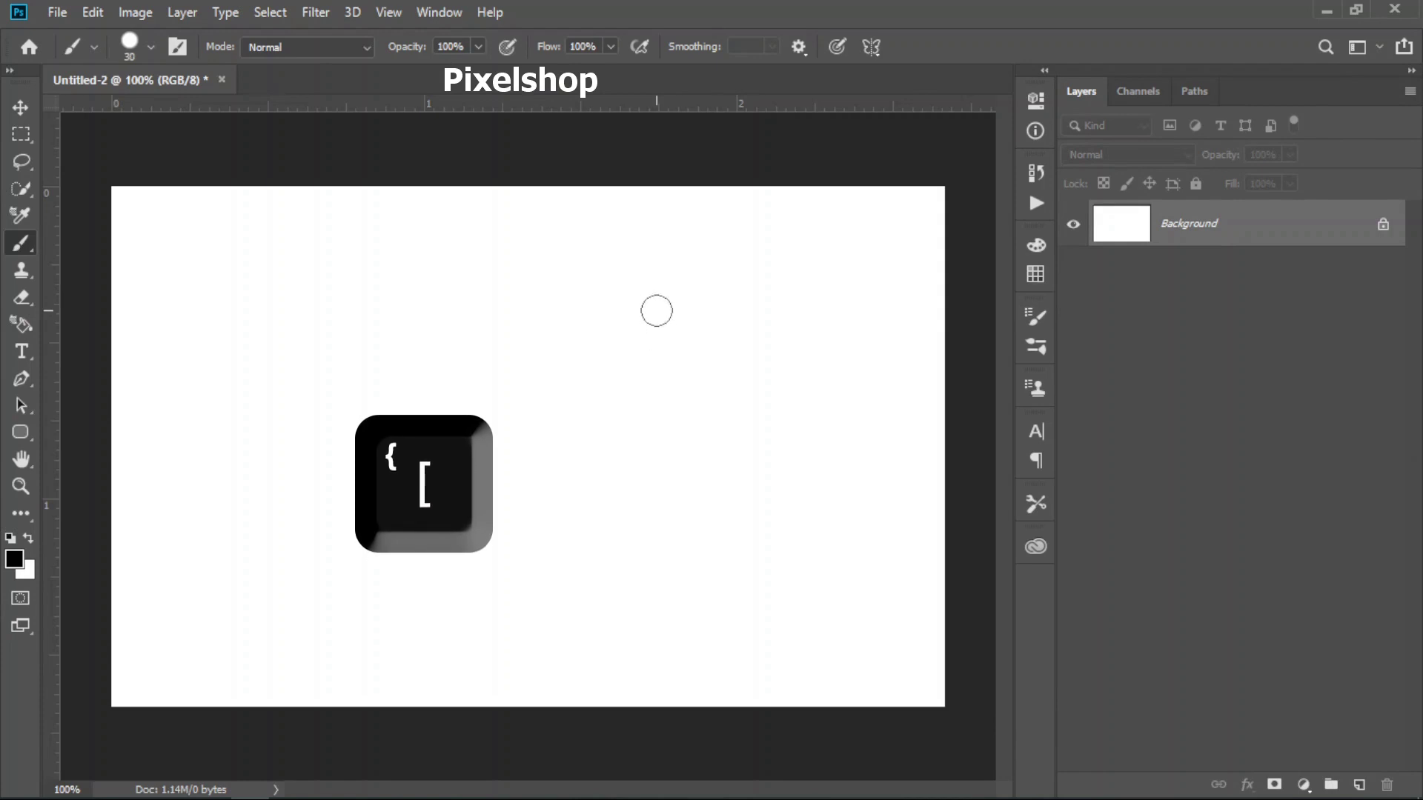
key(bracketleft)
key(bracketleft)
key(bracketright)
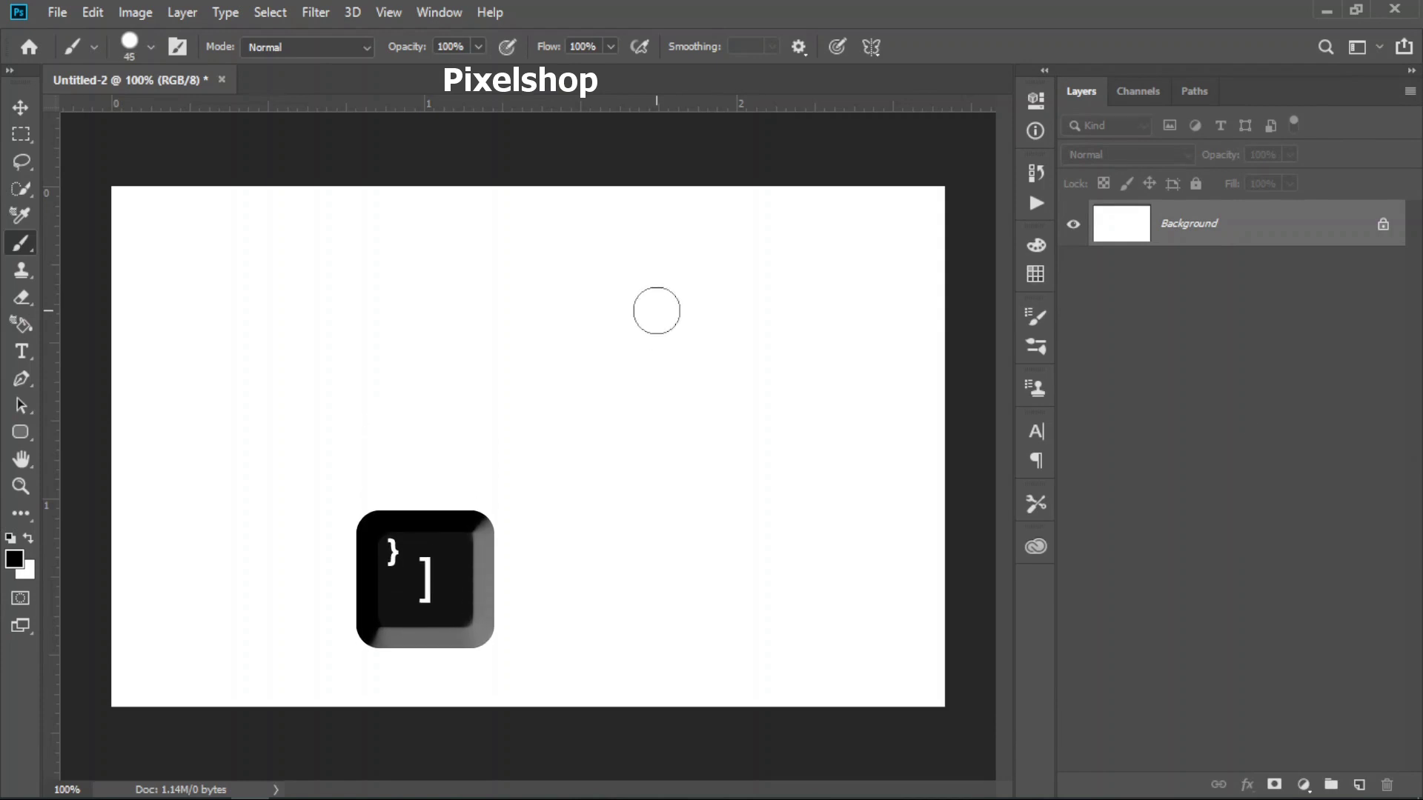
key(bracketright)
key(bracketright)
key(bracketright)
key(bracketright)
key(bracketright)
key(bracketright)
key(bracketright)
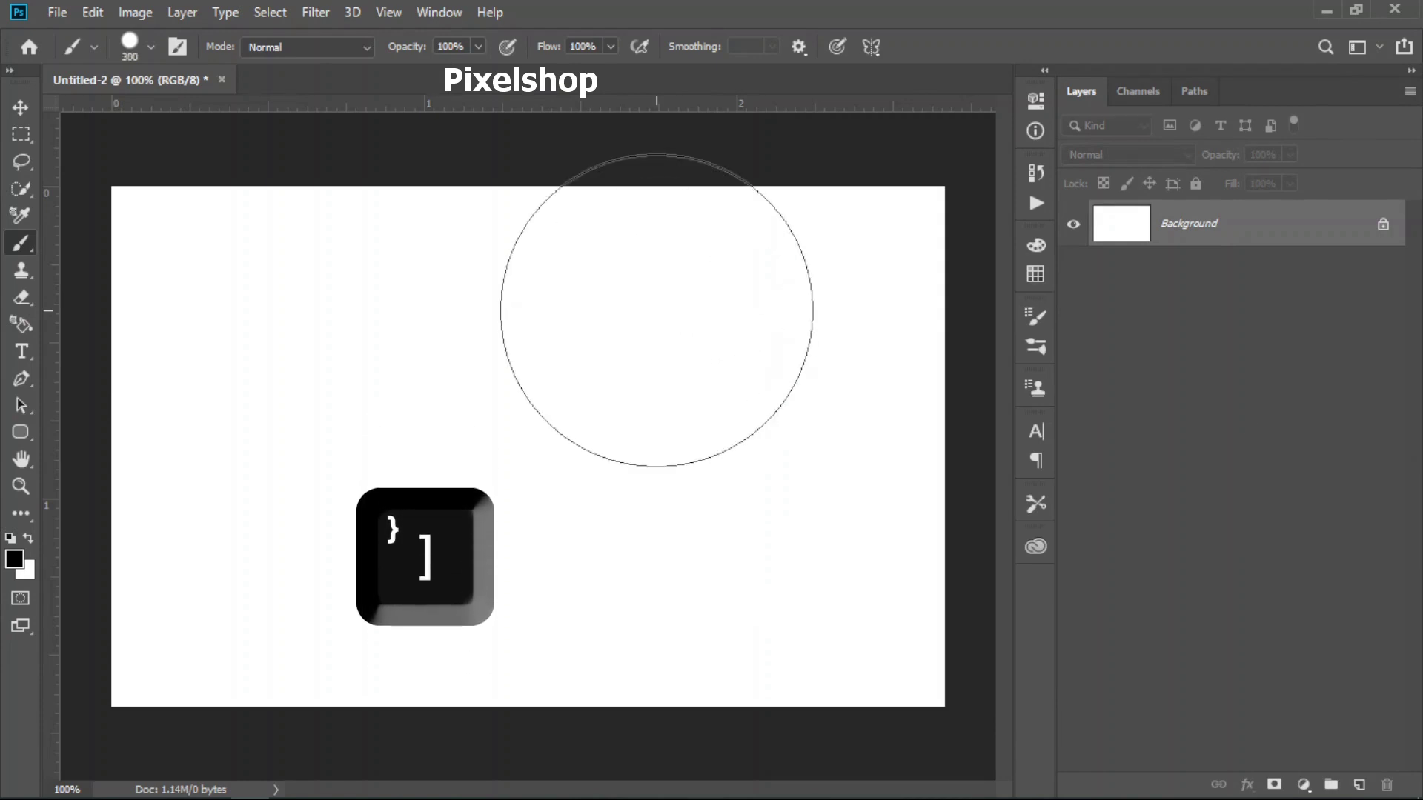
key(bracketright)
key(bracketright)
key(bracketleft)
key(bracketleft)
key(bracketleft)
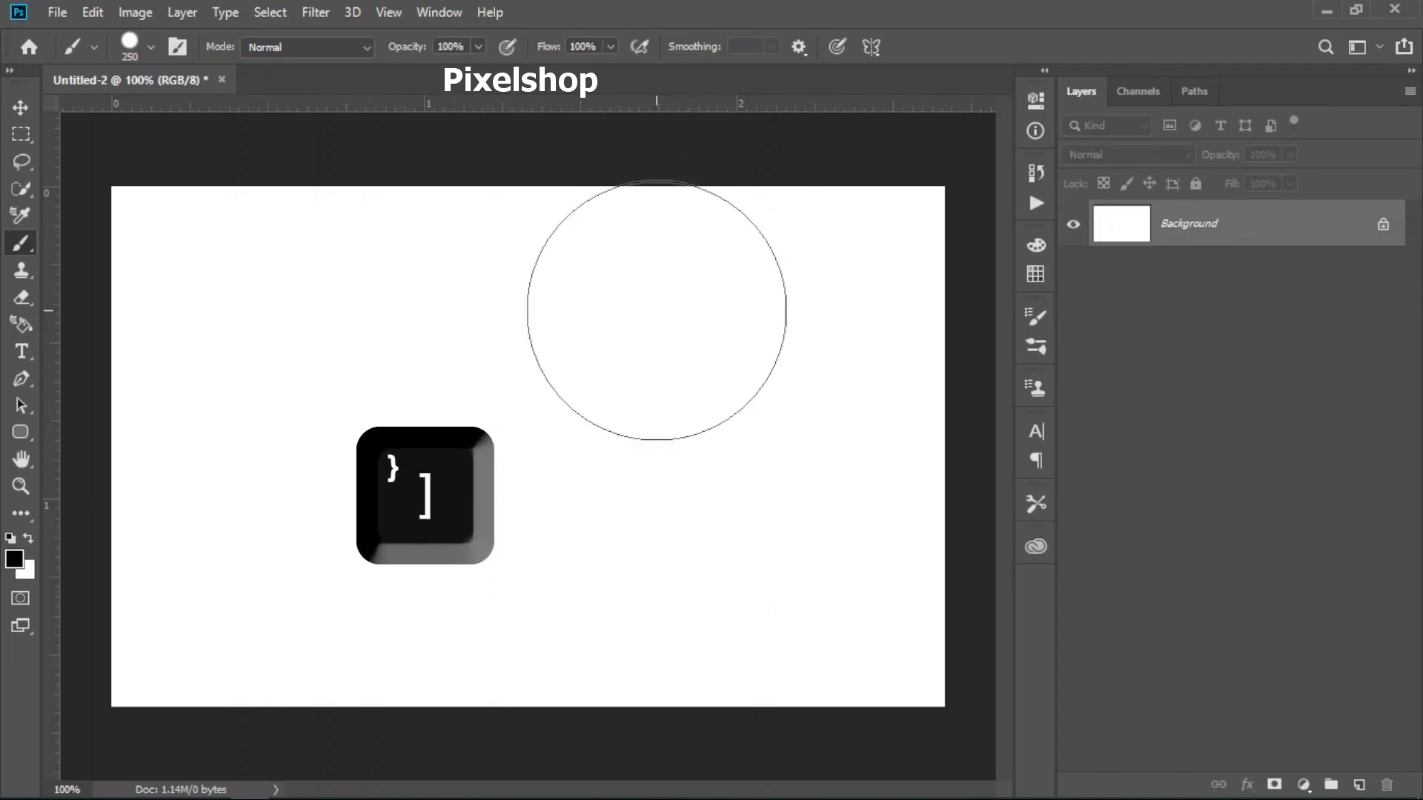
key(bracketright)
key(bracketright)
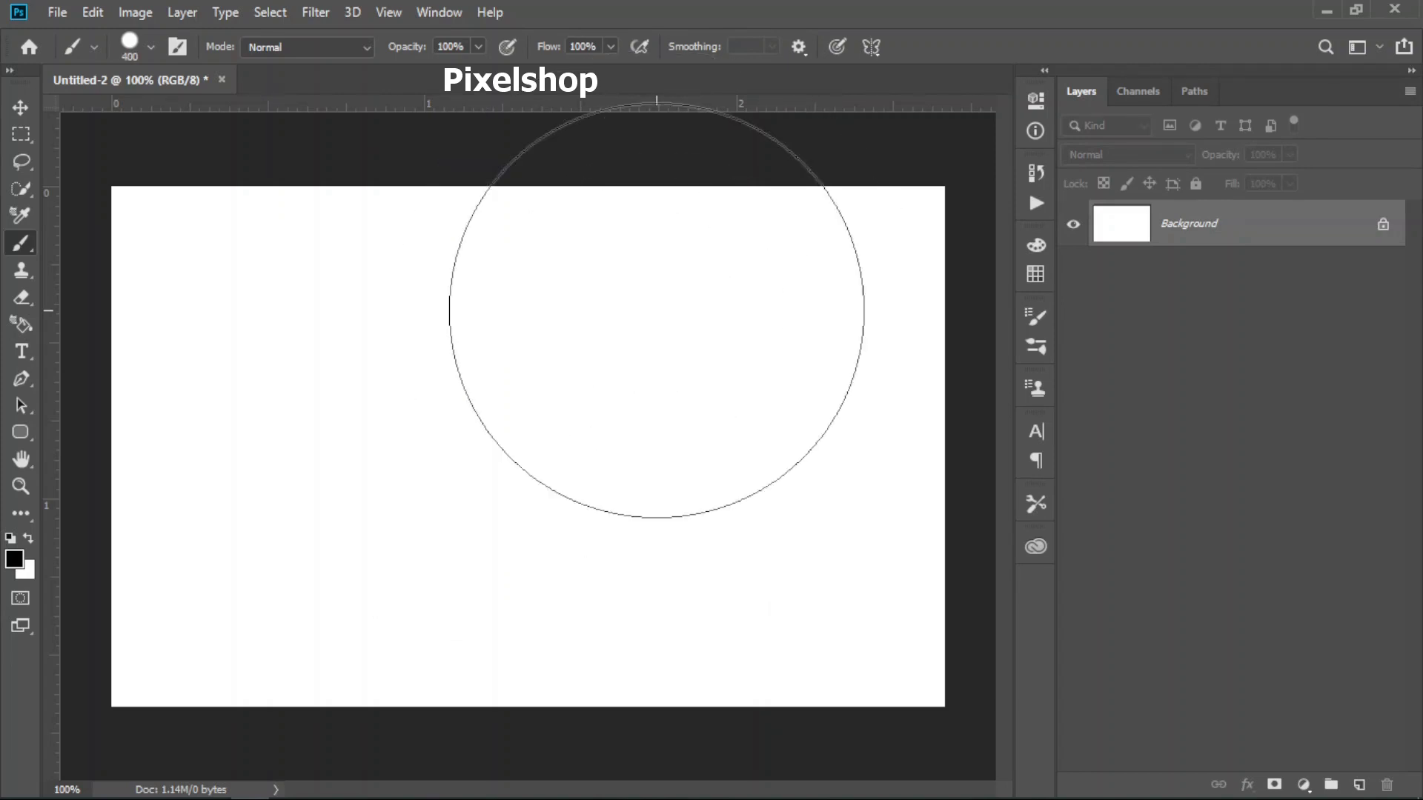
key(bracketleft)
key(bracketleft)
key(bracketleft)
key(bracketleft)
key(bracketleft)
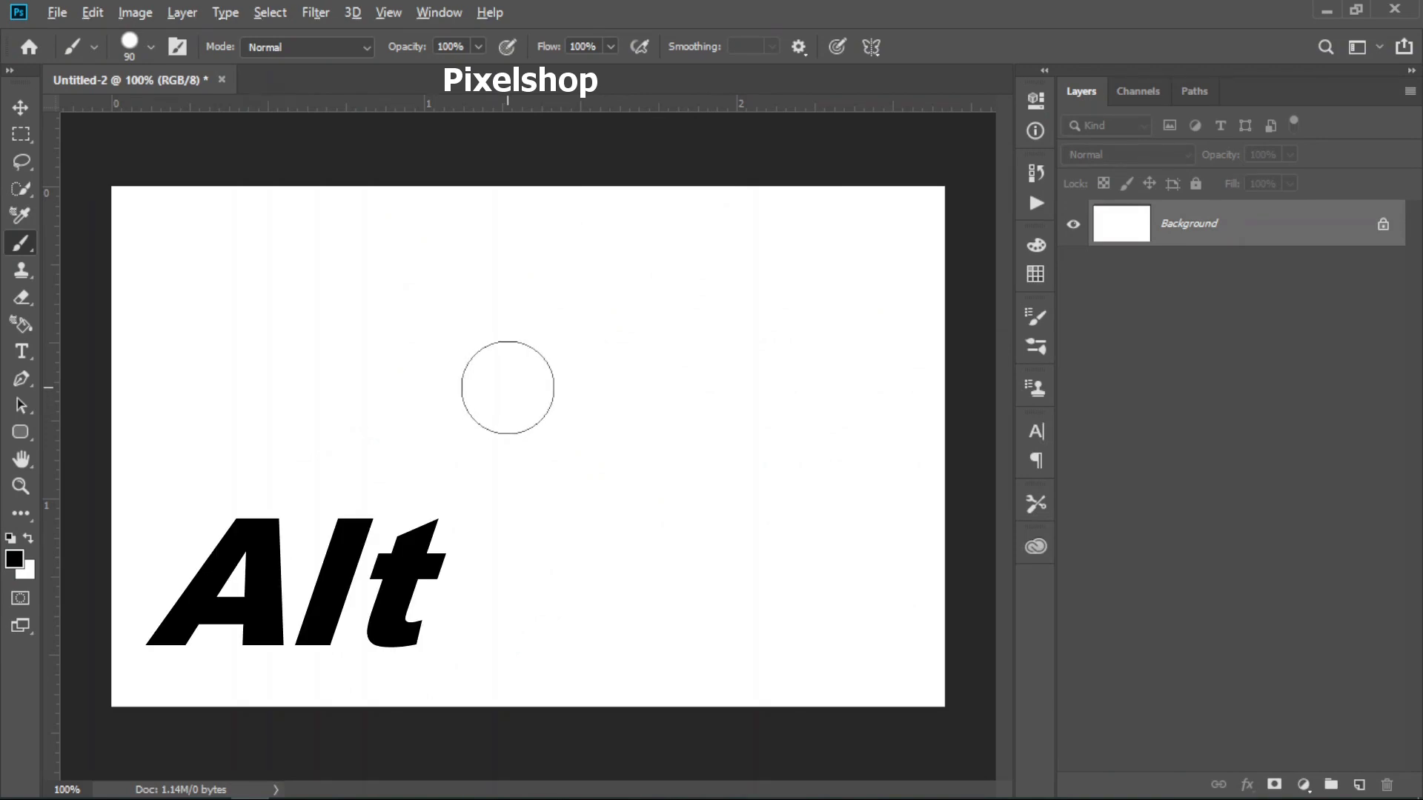
Alt+right-drag on the canvas through several diameters, settle at 106 px, and open brush settings
key(alt)
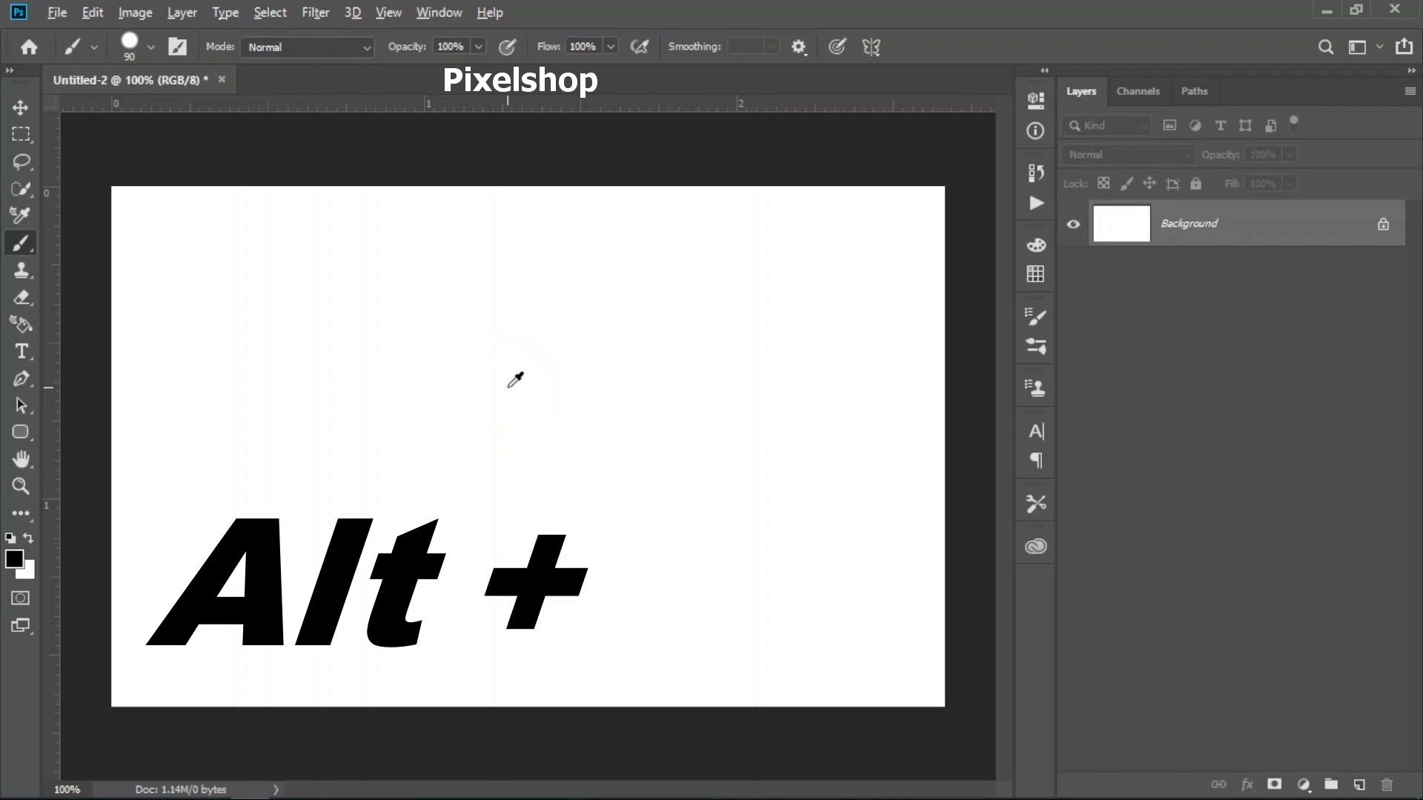
alt+right_click(509, 387)
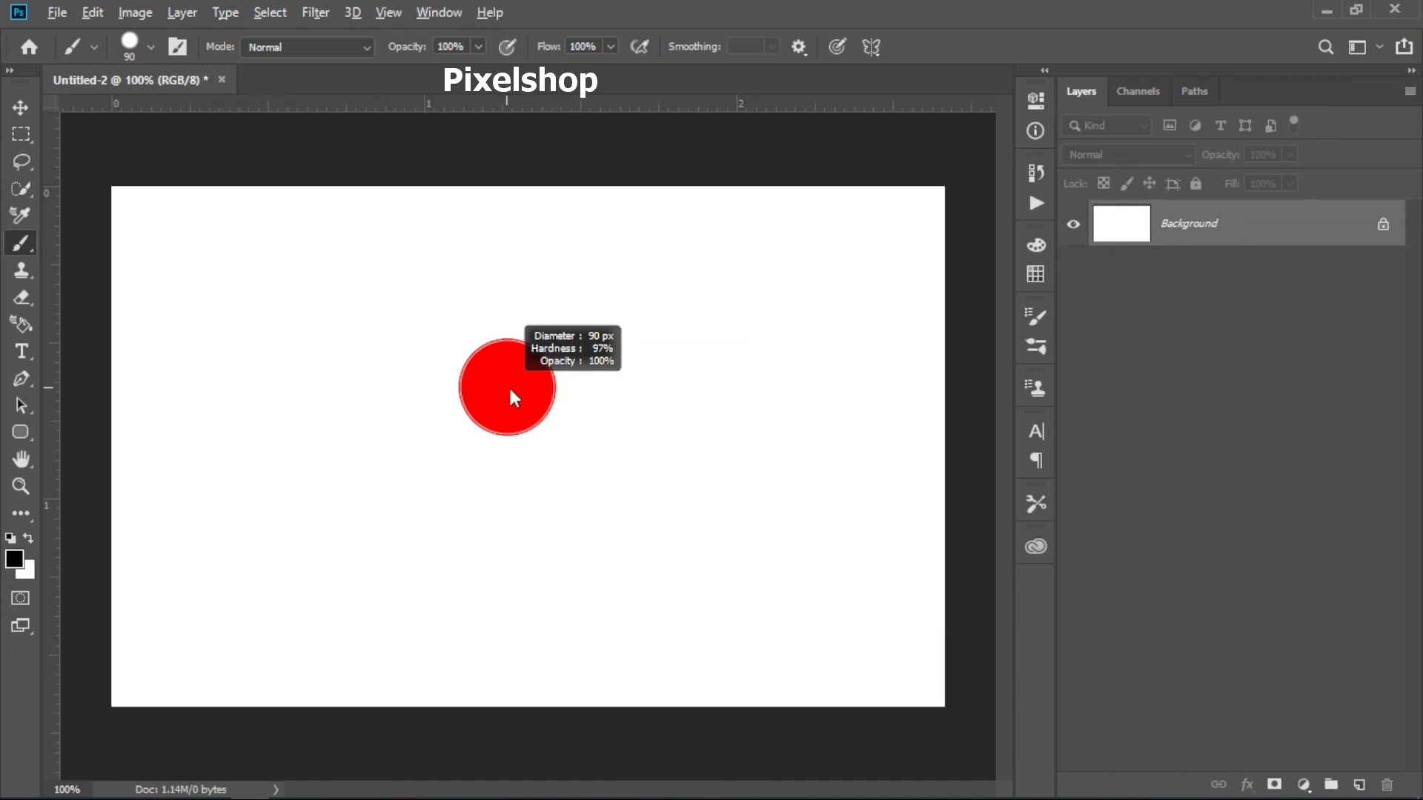
mouse_move(507, 389)
mouse_down()
mouse_move(568, 410)
mouse_move(644, 403)
mouse_move(479, 430)
mouse_move(609, 421)
mouse_up()
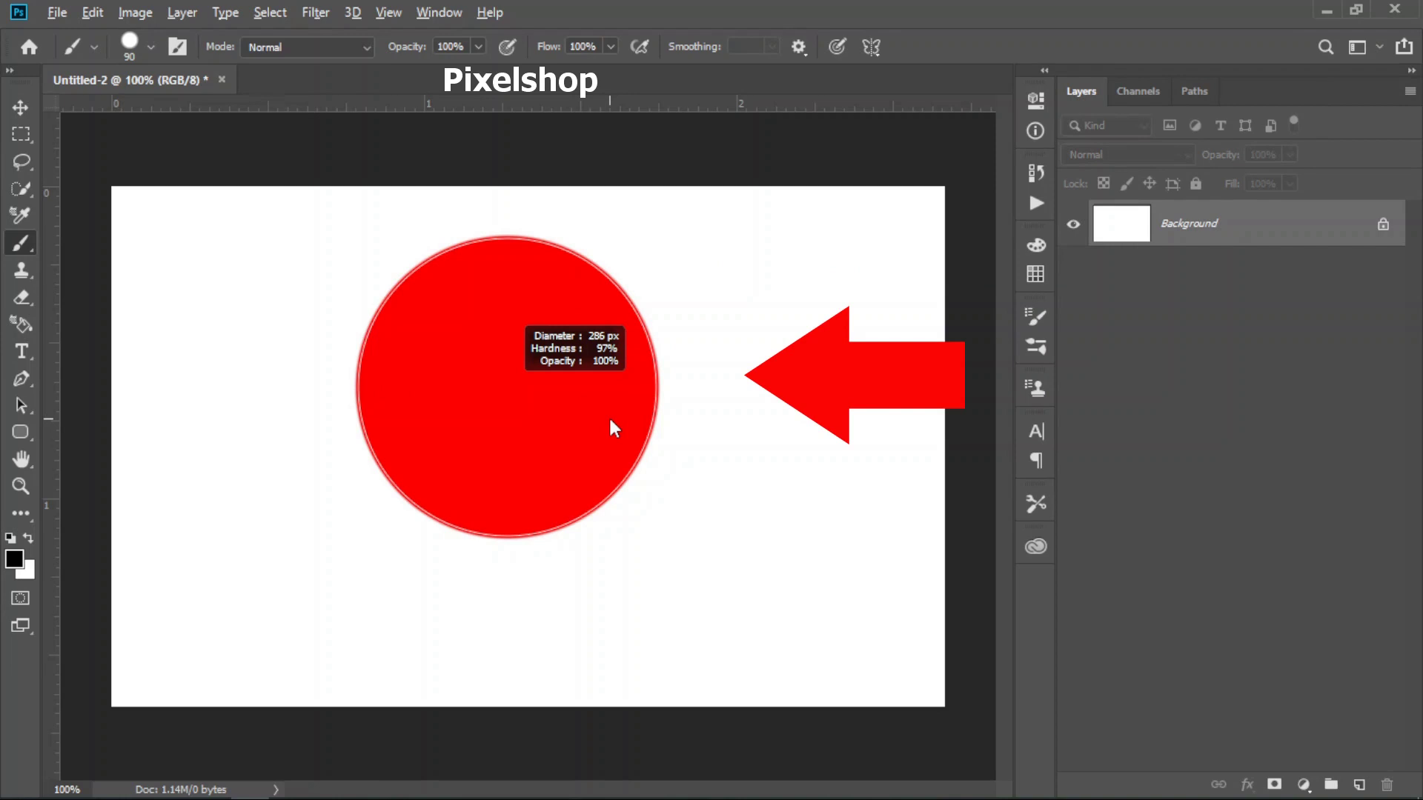
drag(611, 421, 481, 432)
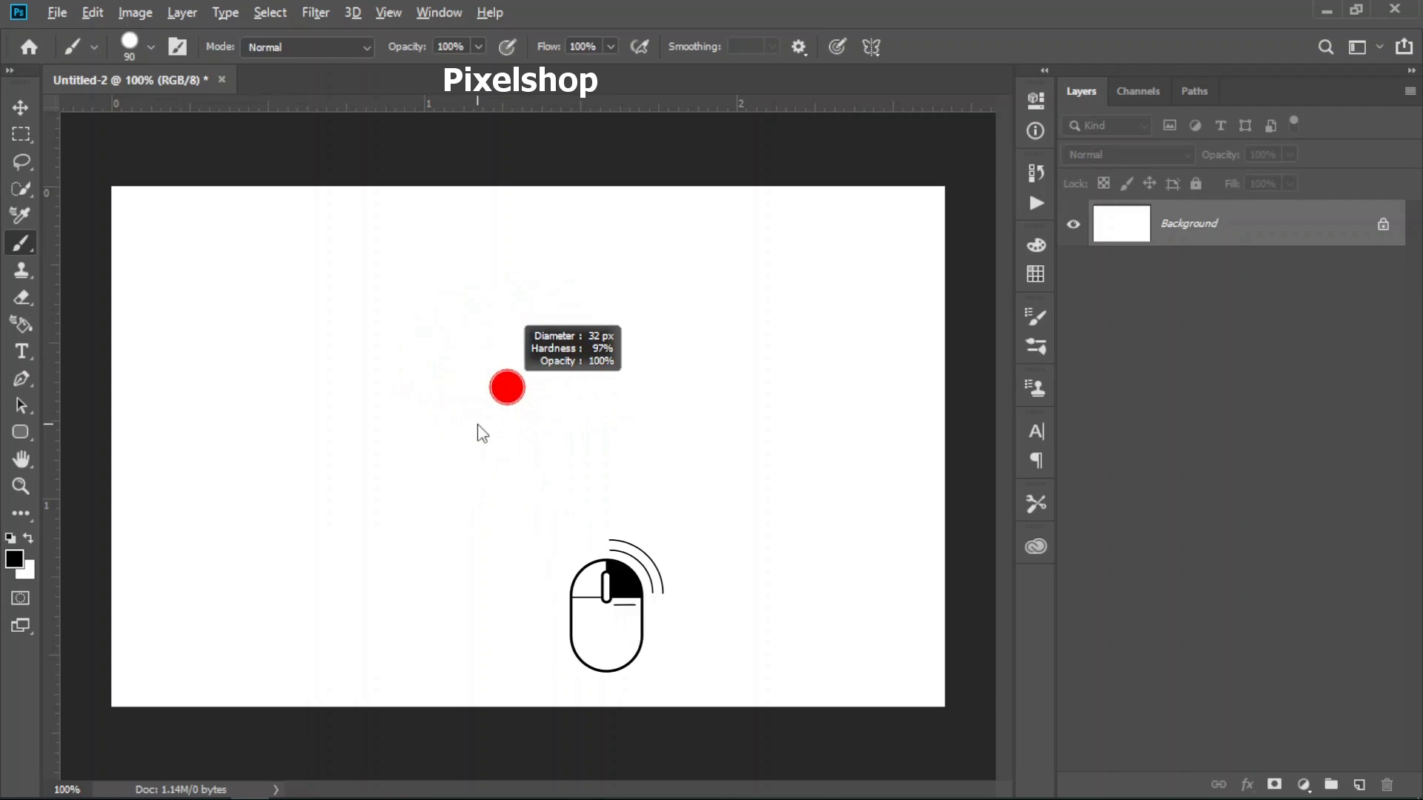
drag(480, 433, 612, 429)
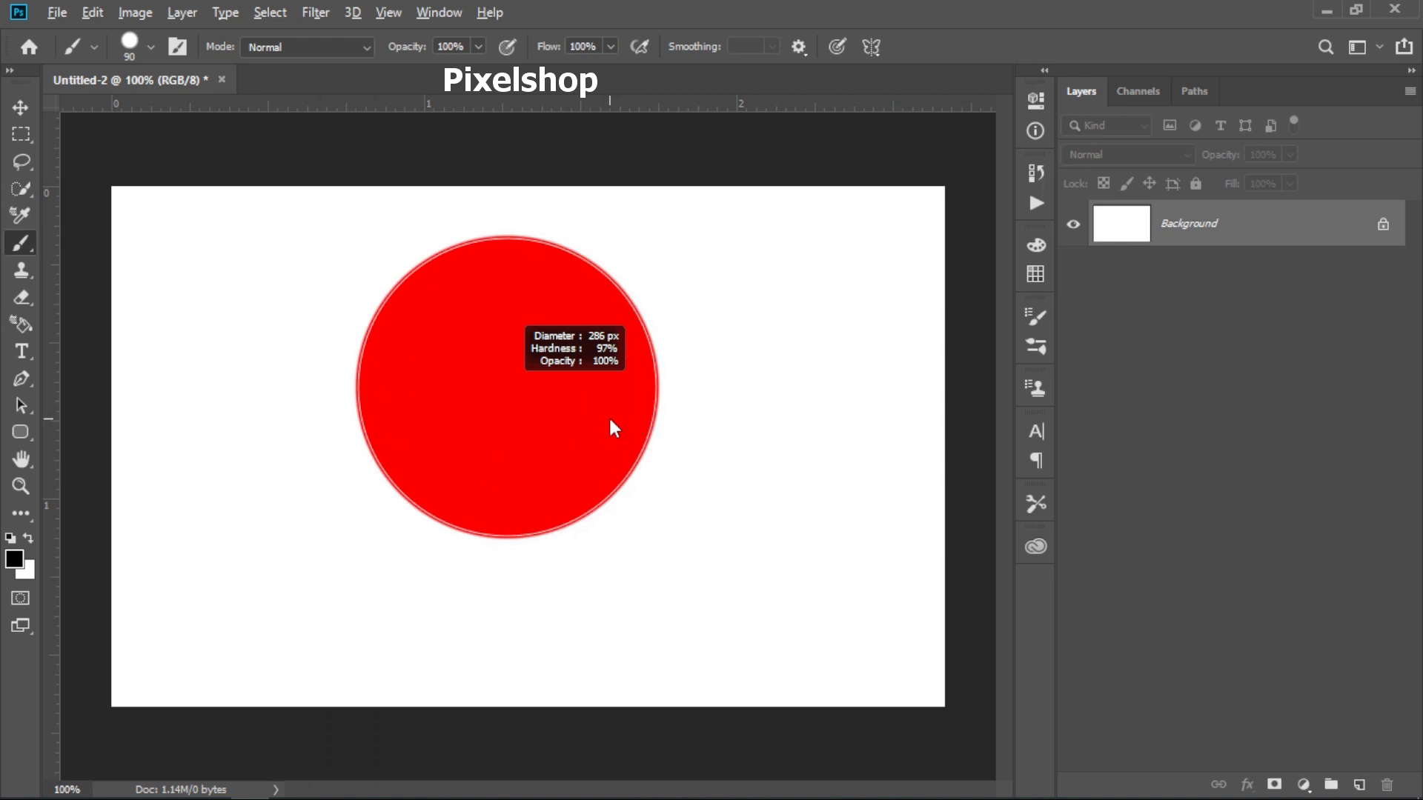
drag(611, 428, 511, 429)
click(148, 45)
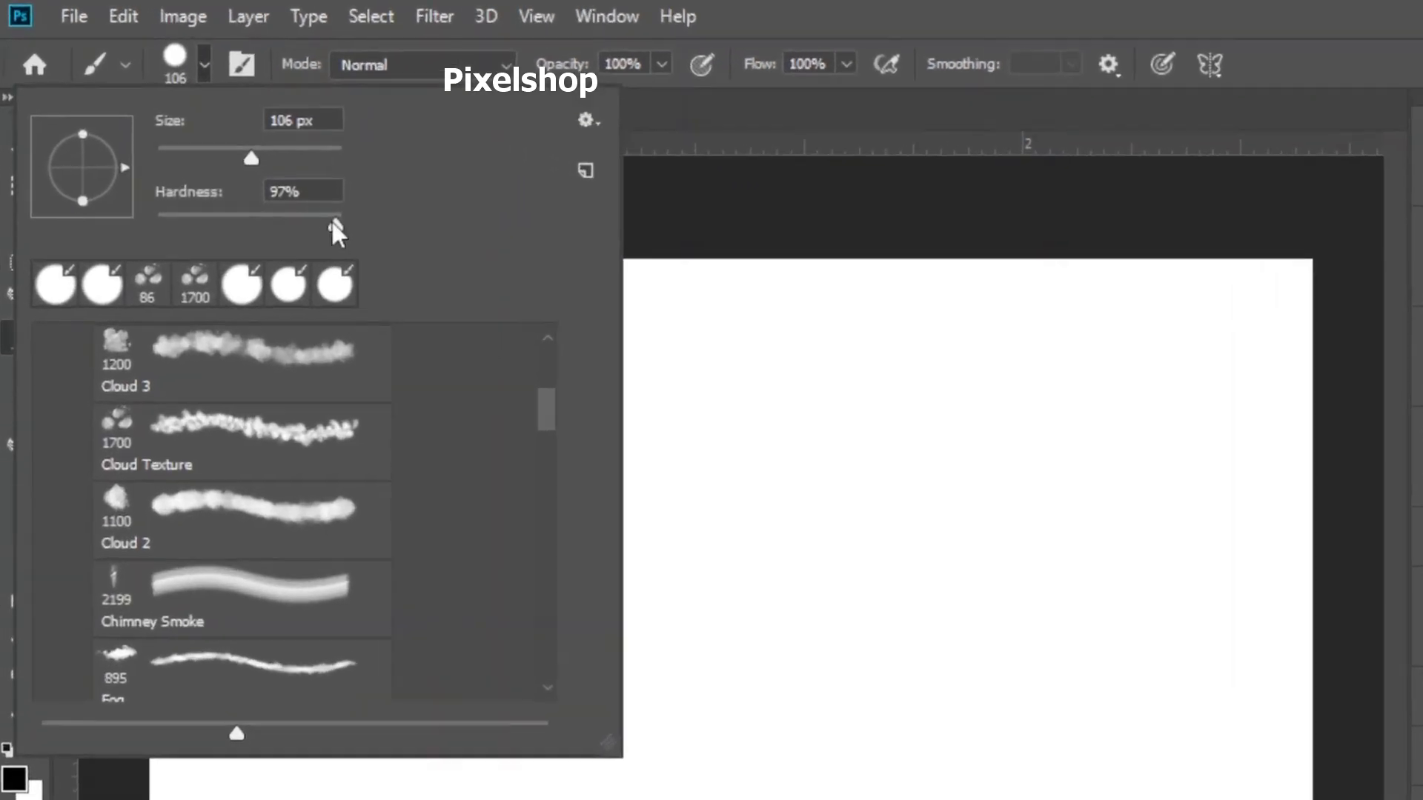
Set brush hardness to 100% and paint a thick hard-edged horizontal stroke
drag(244, 162, 252, 167)
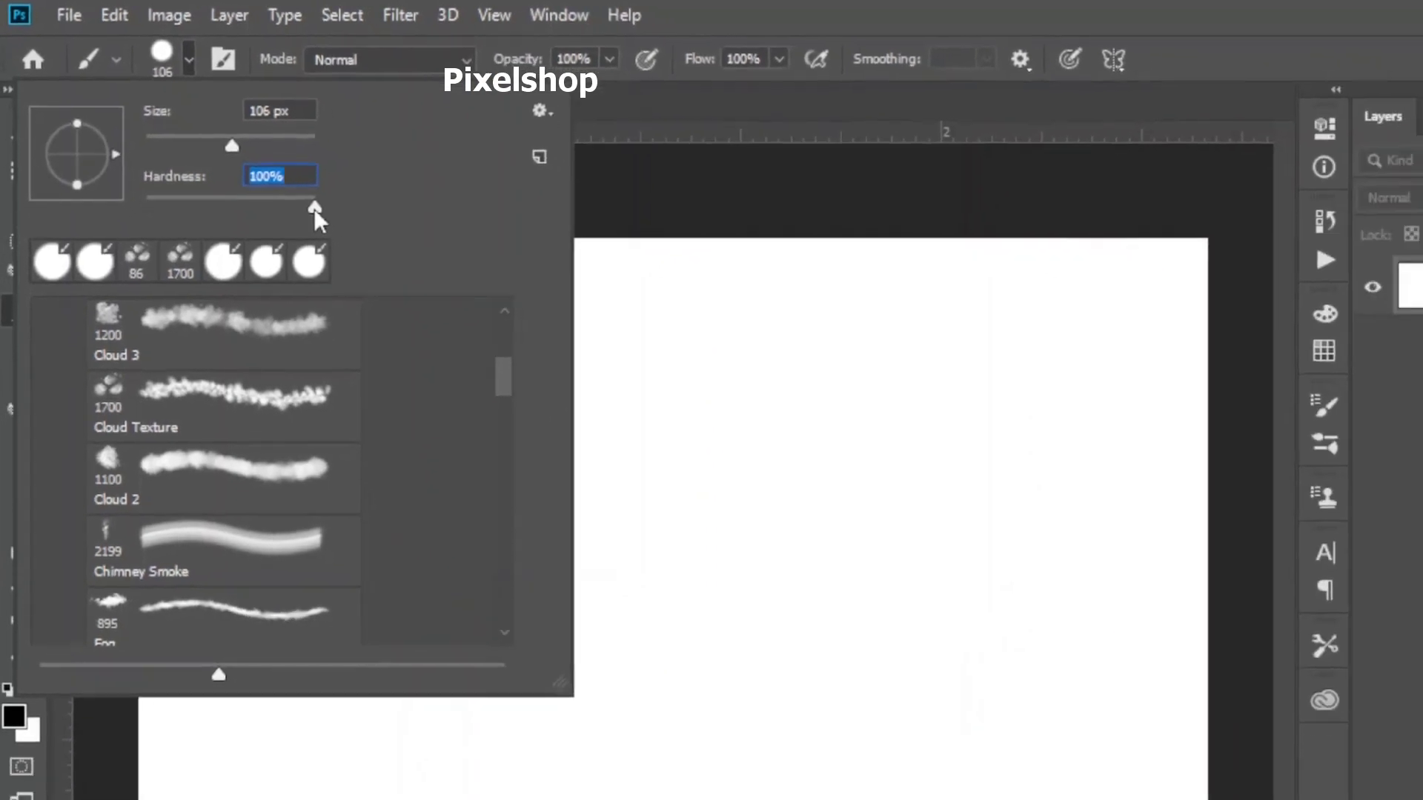
key(Return)
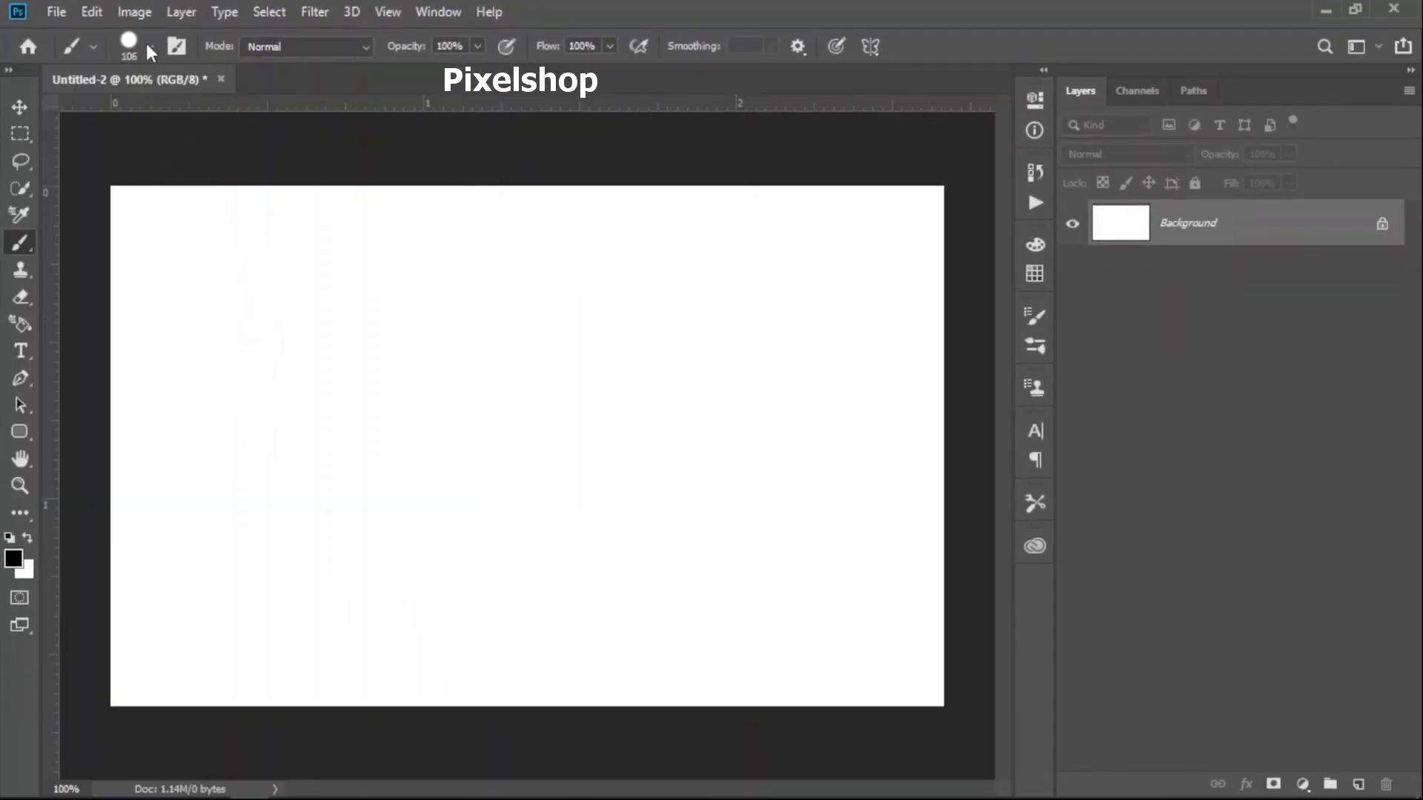
click(147, 44)
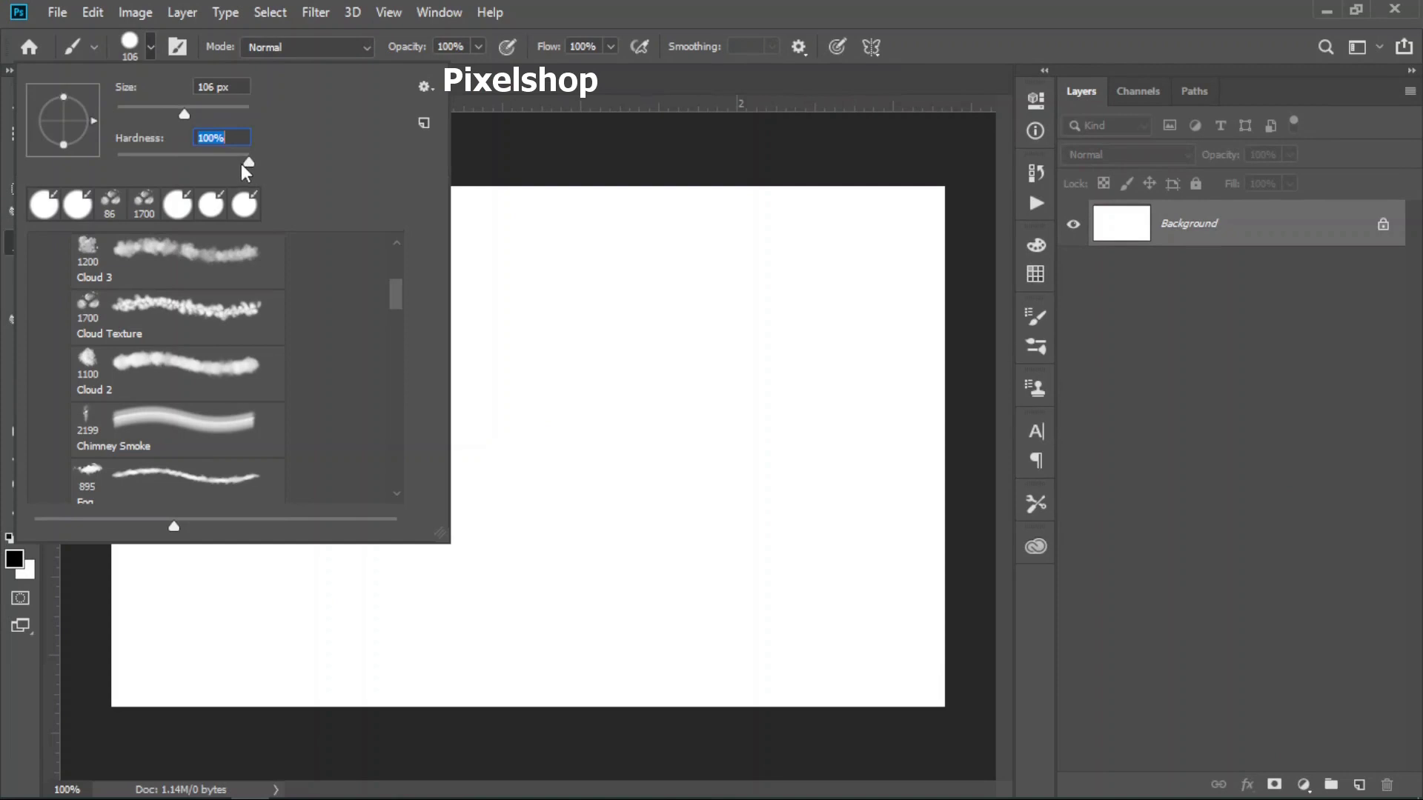
click(151, 46)
drag(298, 324, 690, 325)
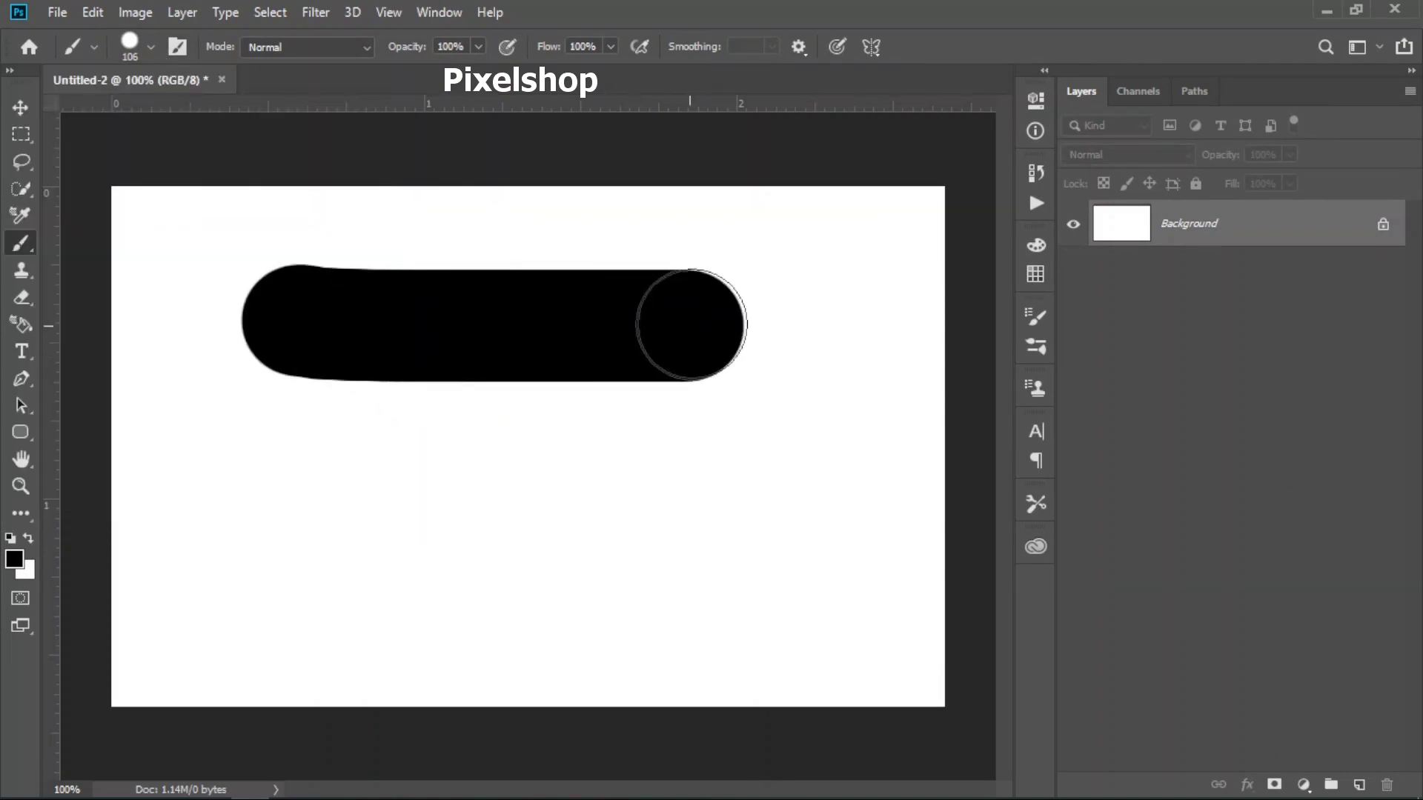
Drop hardness to 0%, paint a soft stroke and a dot, then clear the canvas
click(150, 45)
click(247, 162)
drag(248, 164, 45, 164)
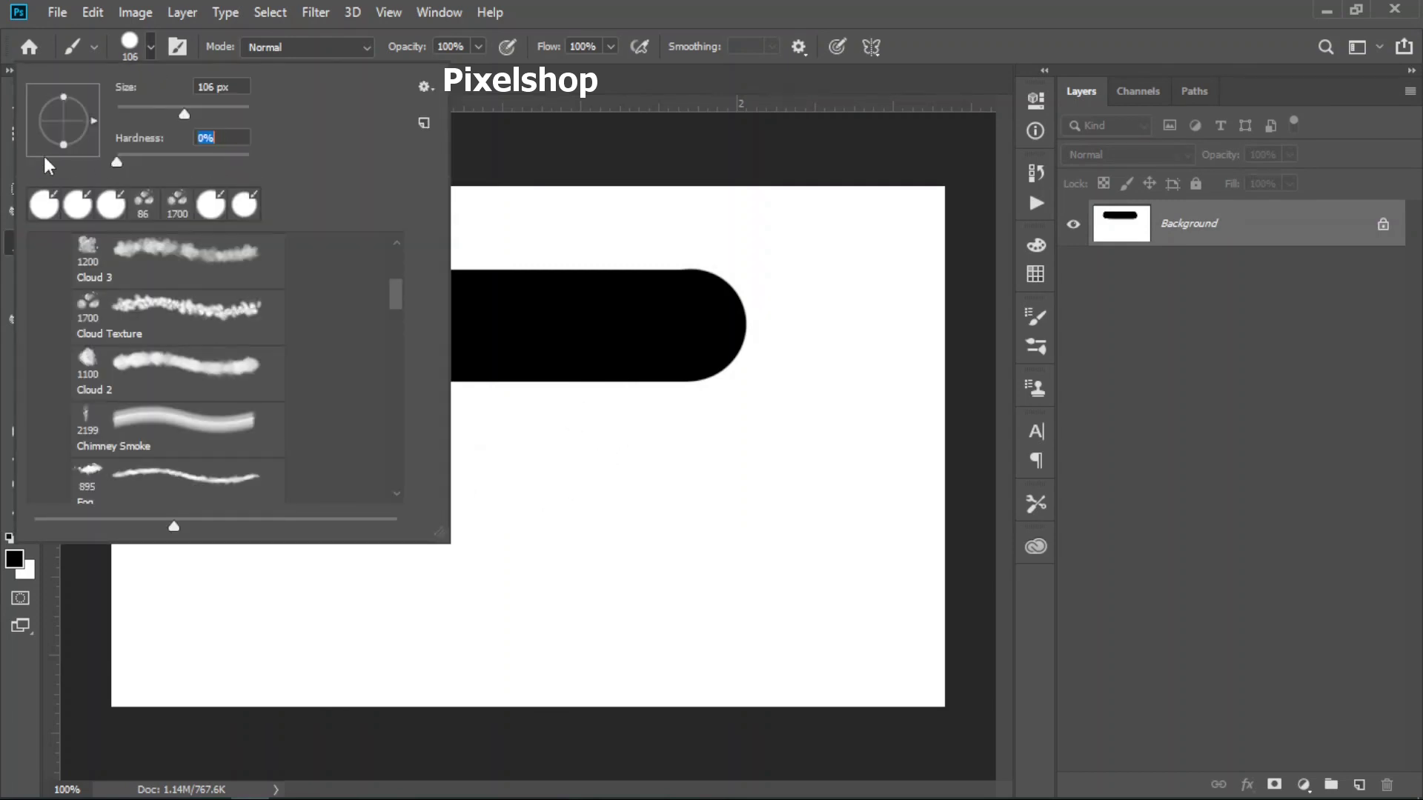
click(148, 49)
drag(251, 498, 759, 464)
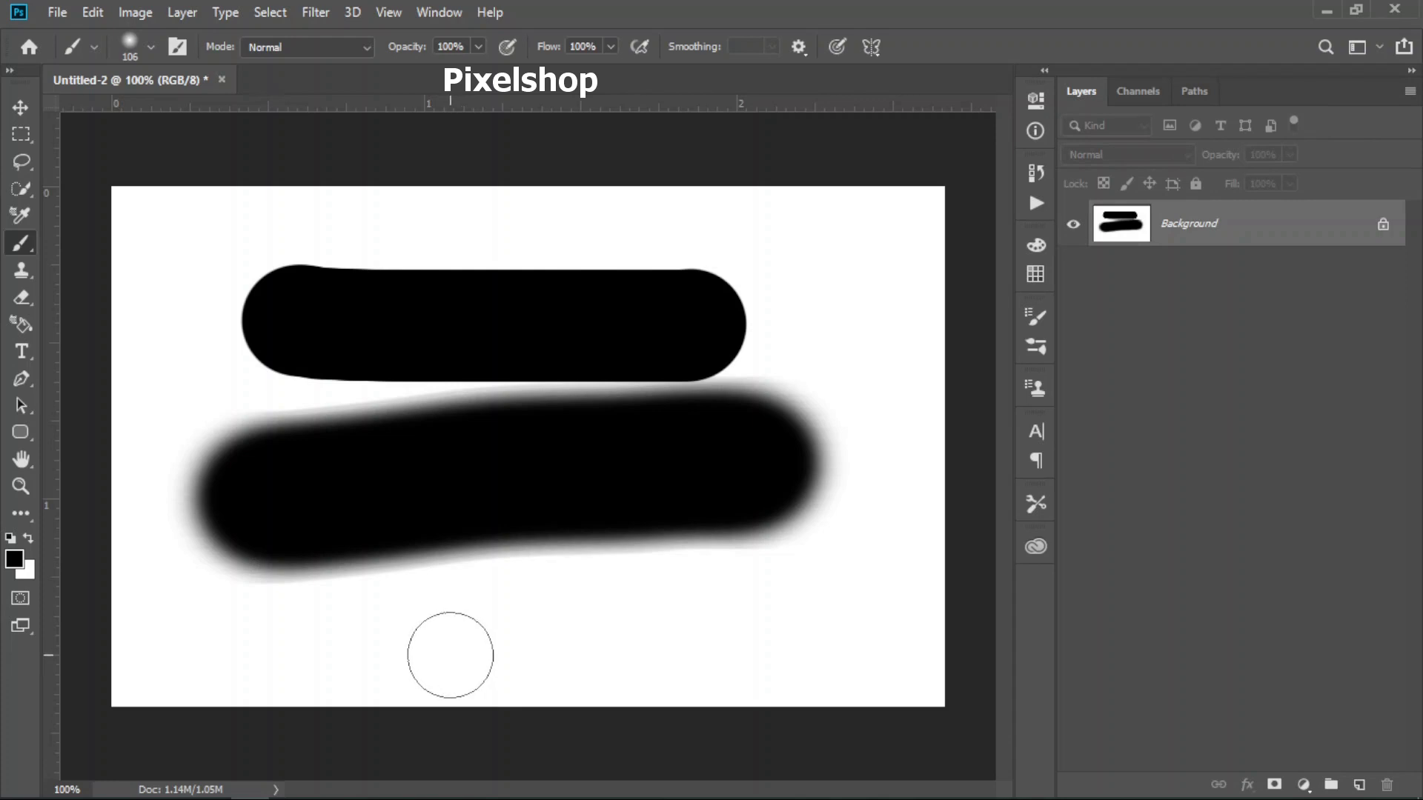
click(458, 648)
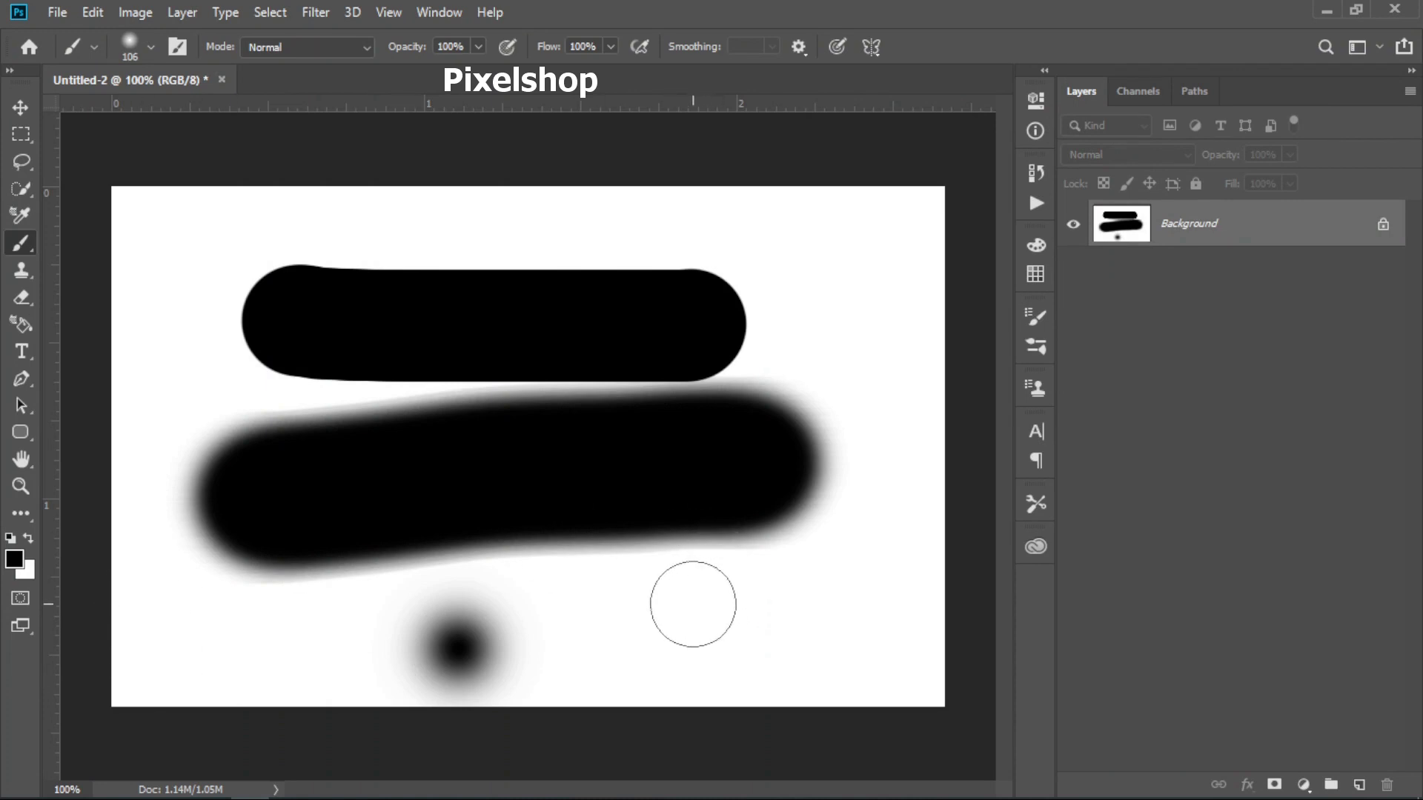
key(ctrl+alt+z)
key(ctrl+alt+z)
key(ctrl+alt+z)
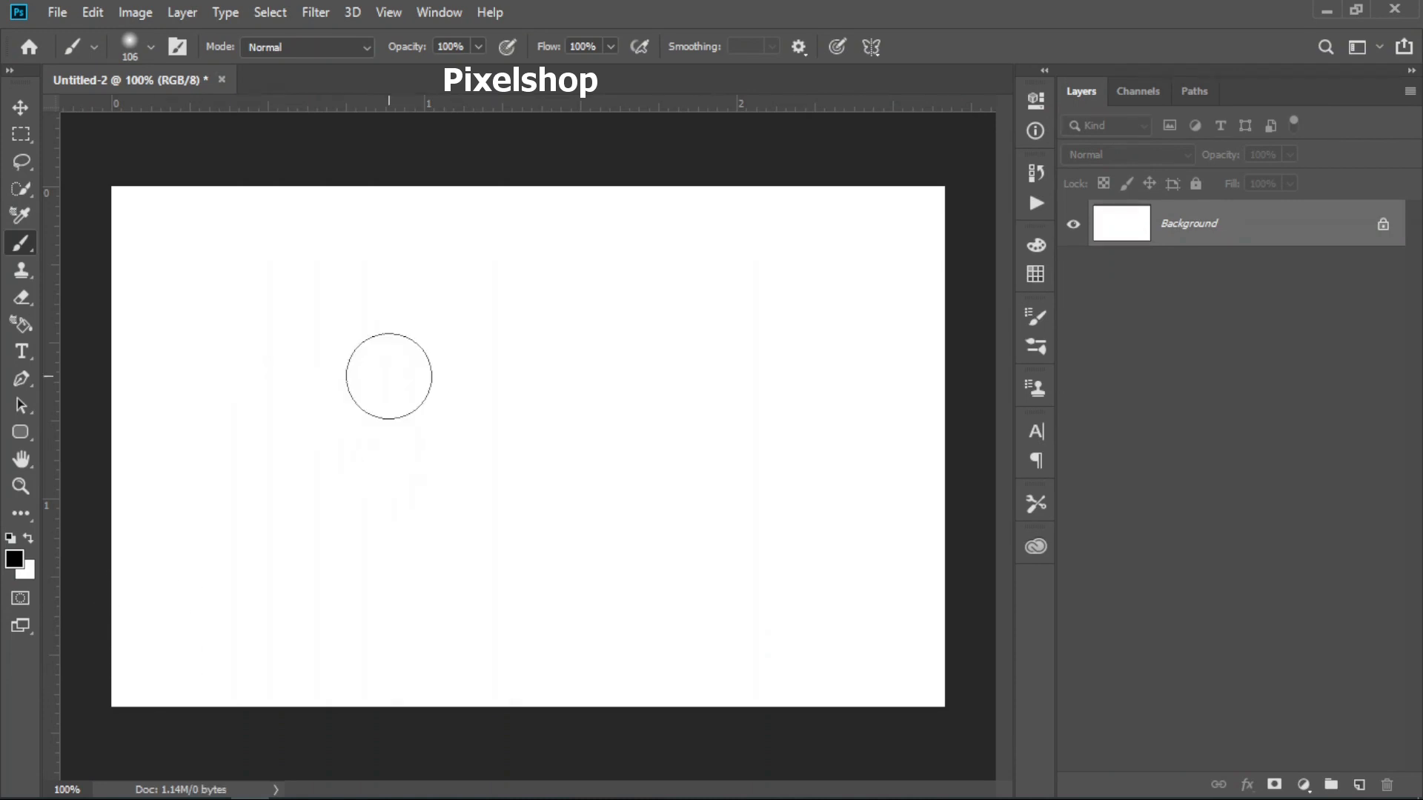
Alt+right-drag on the canvas to enlarge the brush and raise hardness to 100%, clearing test strokes
key(alt)
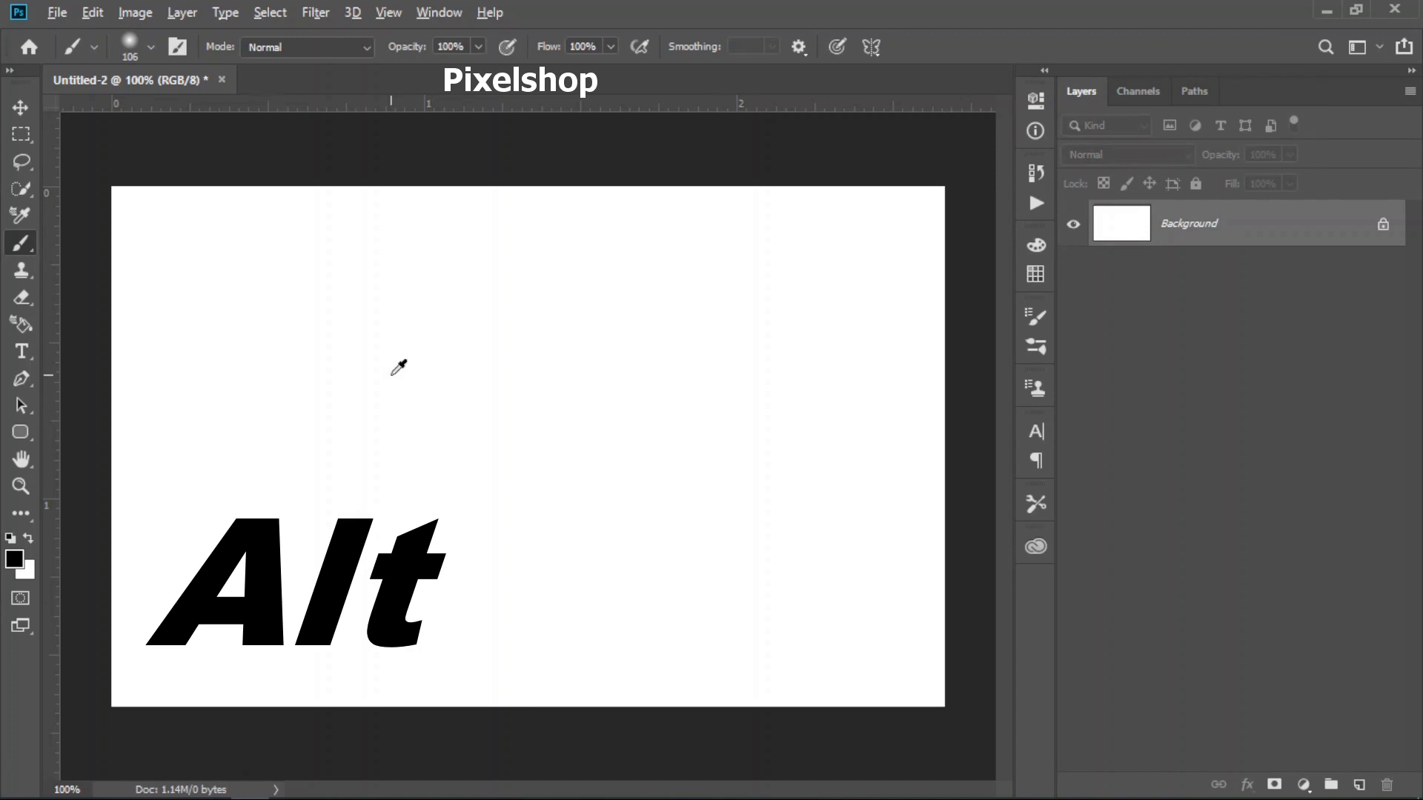
alt+right_click(389, 375)
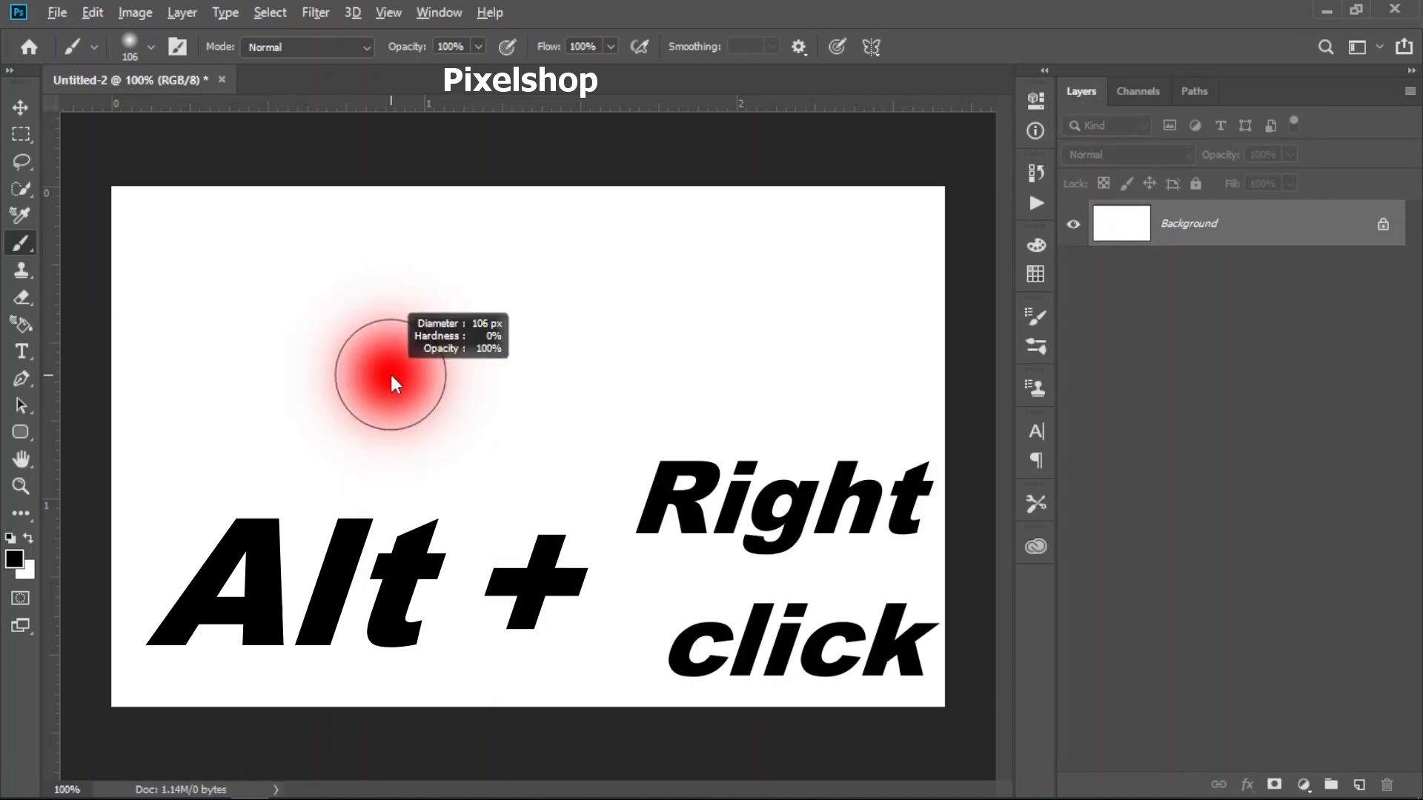
drag(393, 376, 409, 375)
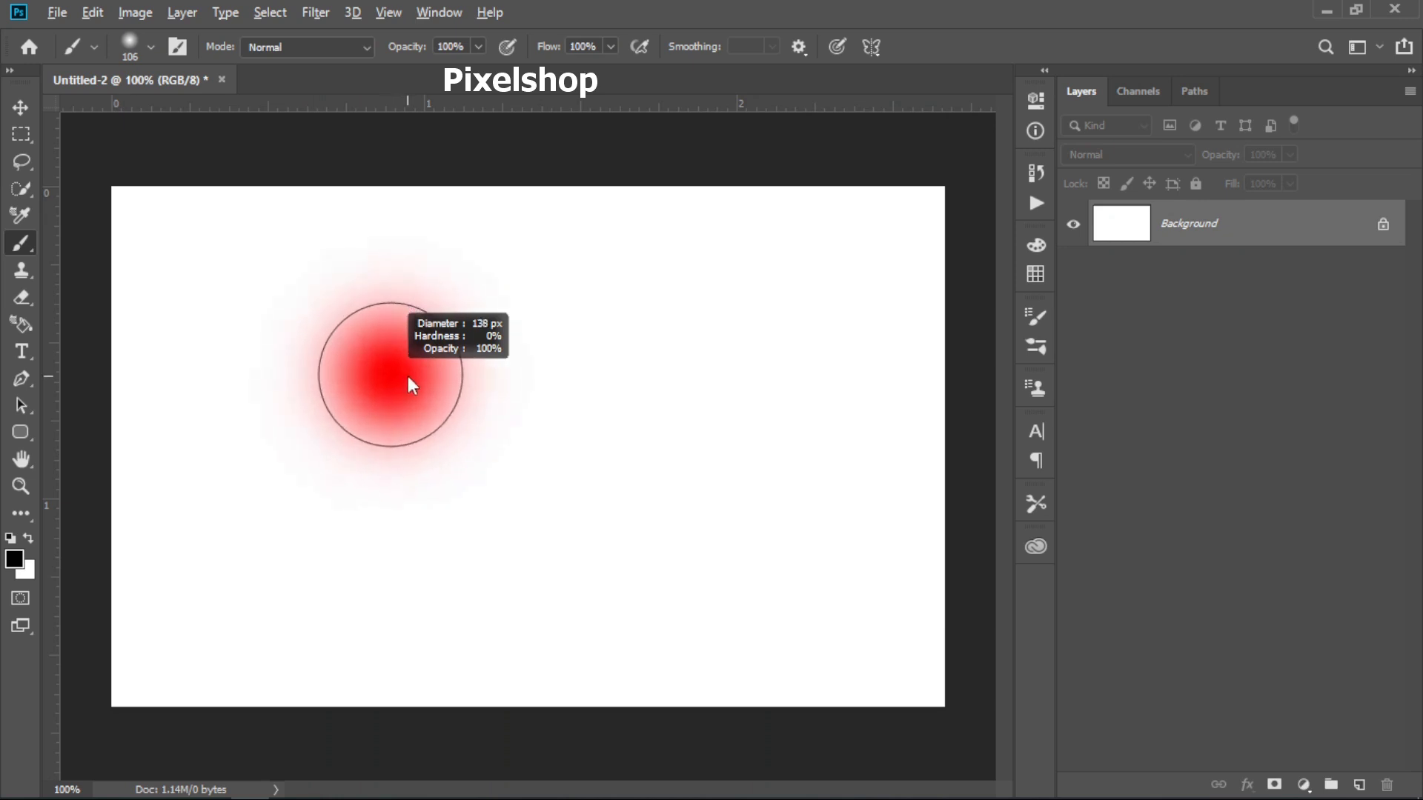
mouse_move(409, 376)
mouse_down()
mouse_move(375, 714)
mouse_move(427, 291)
mouse_up()
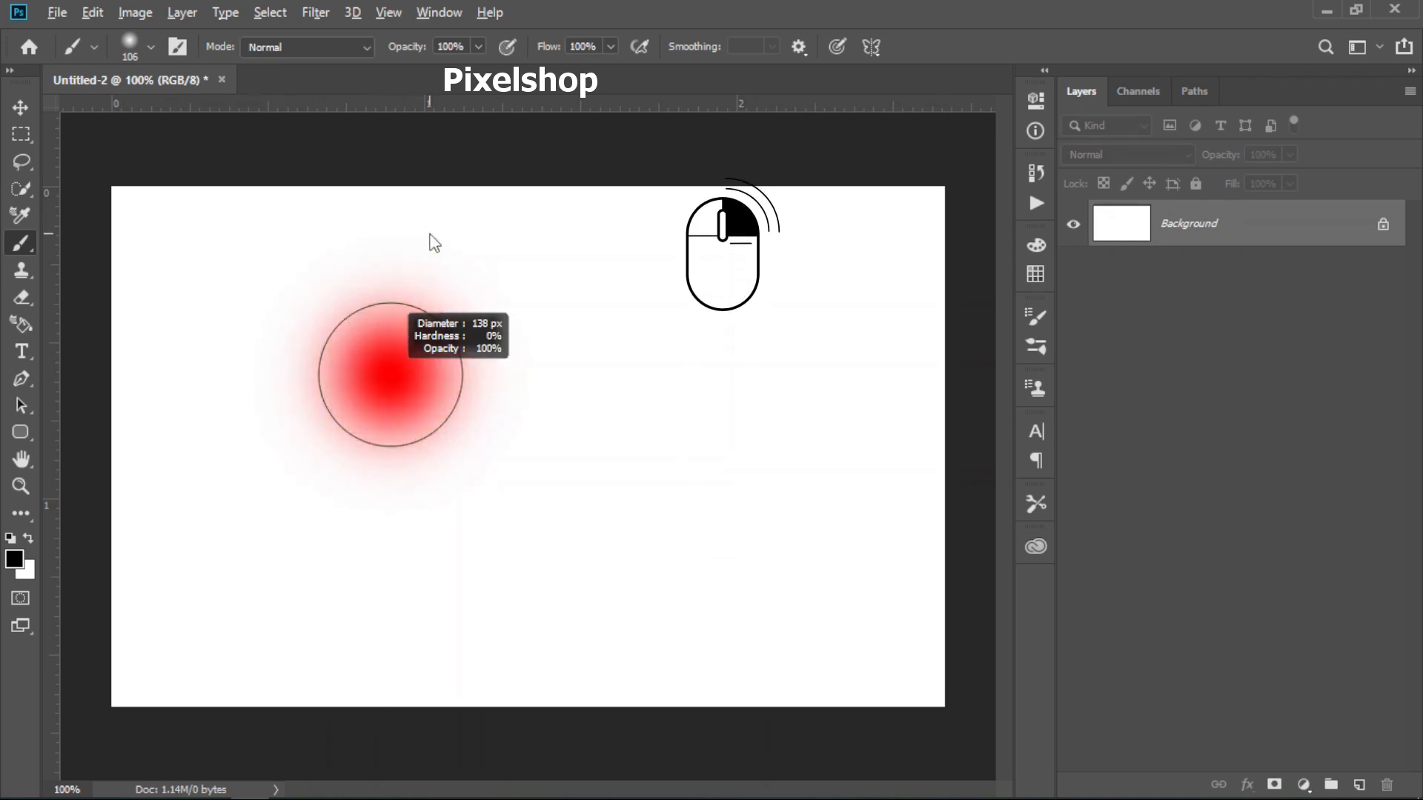
drag(407, 276, 375, 708)
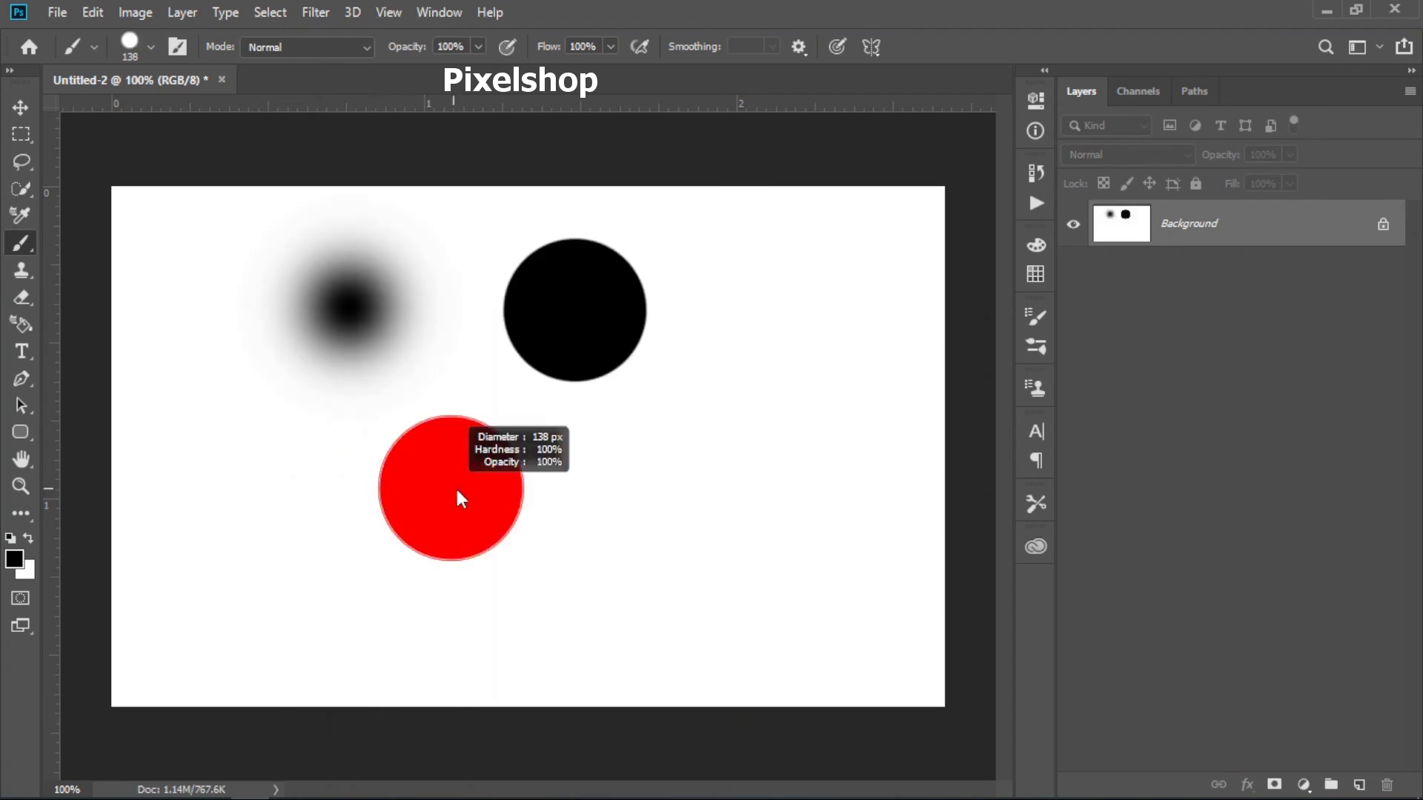
mouse_move(452, 489)
mouse_down()
mouse_move(528, 489)
mouse_move(416, 496)
mouse_move(485, 500)
mouse_move(515, 192)
mouse_move(492, 683)
mouse_move(471, 197)
mouse_move(463, 589)
mouse_move(467, 219)
mouse_move(444, 561)
mouse_up()
key(ctrl+z)
key(ctrl+z)
mouse_move(389, 375)
mouse_down()
mouse_move(416, 348)
mouse_move(404, 666)
mouse_move(429, 261)
mouse_up()
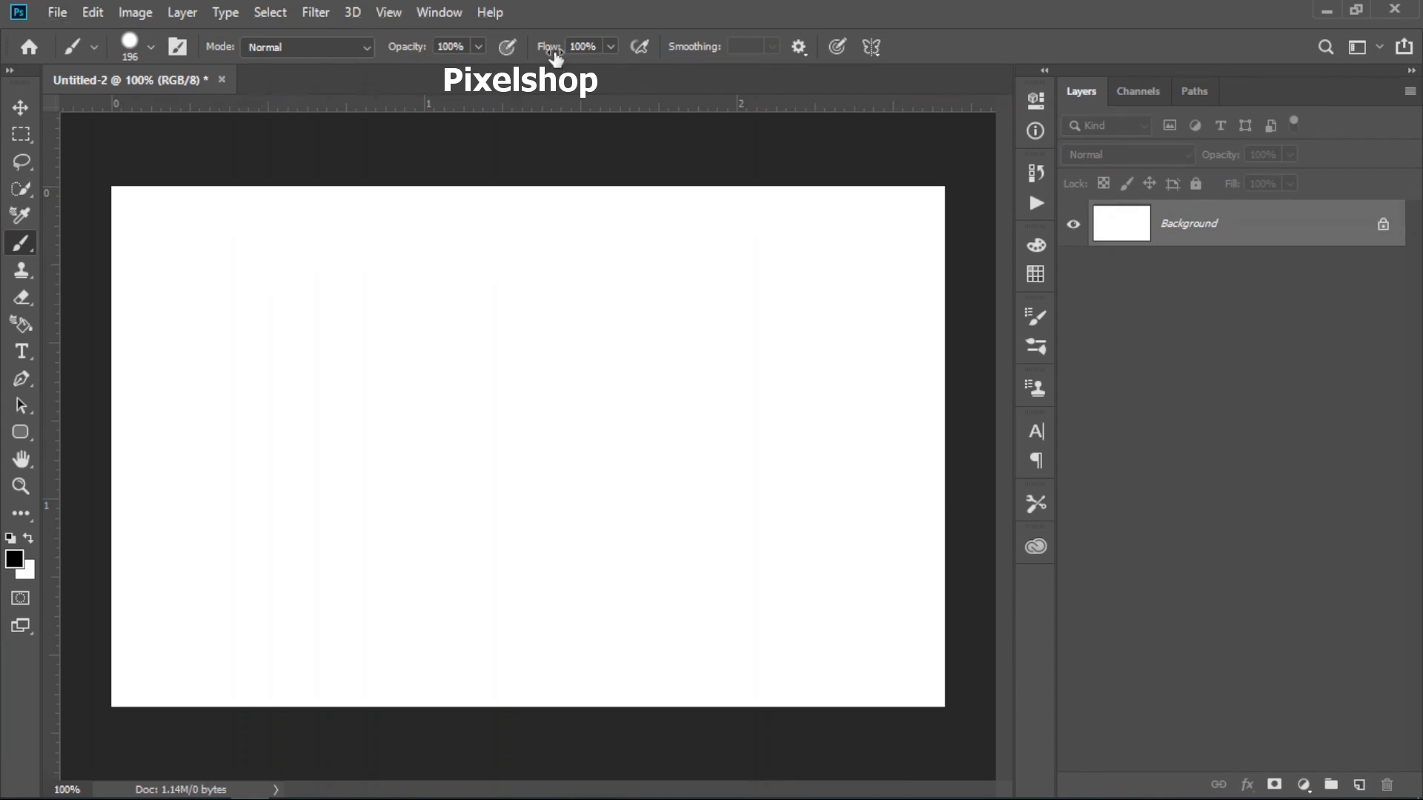
alt+right_click(453, 346)
drag(408, 53, 385, 54)
drag(283, 342, 588, 340)
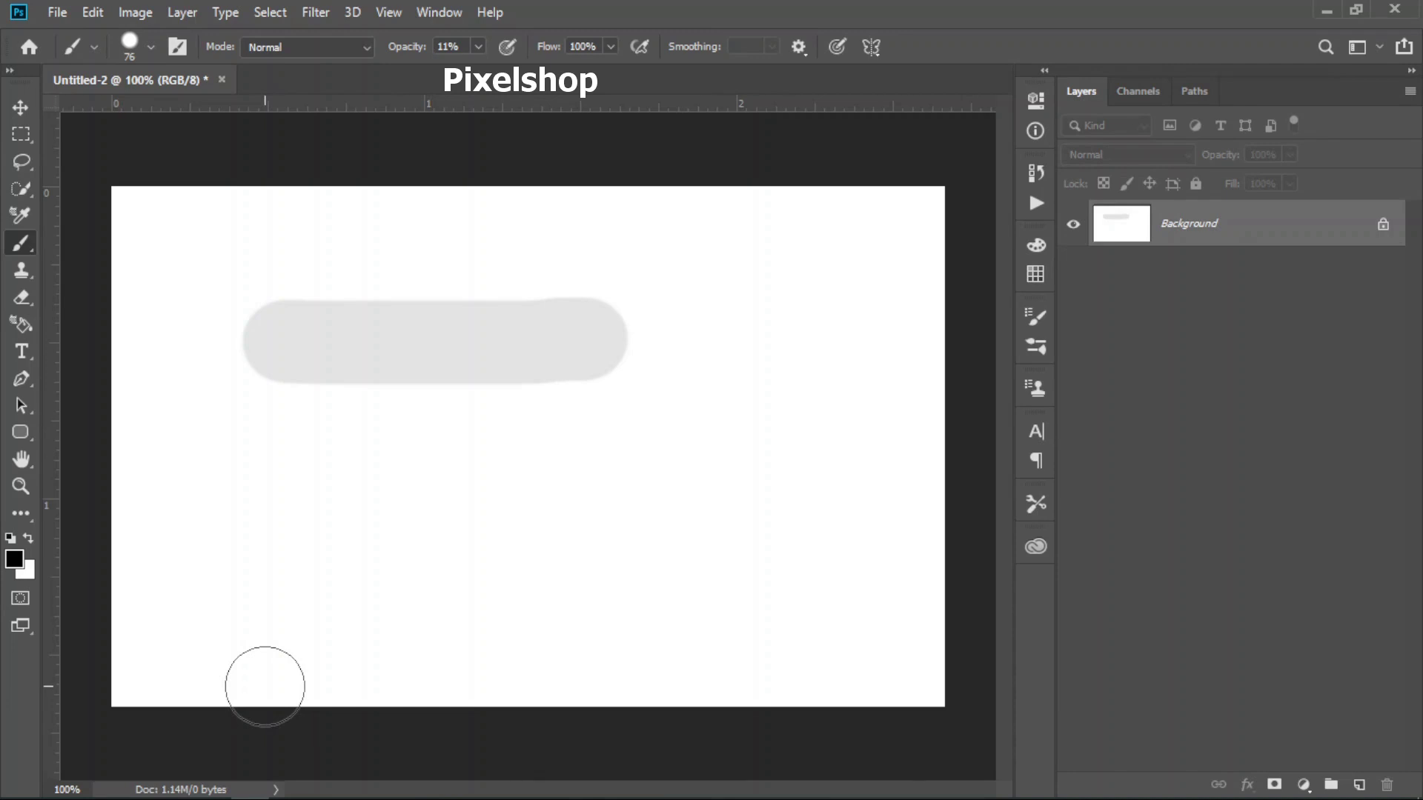
mouse_move(174, 407)
mouse_down()
mouse_move(641, 389)
mouse_move(664, 411)
mouse_up()
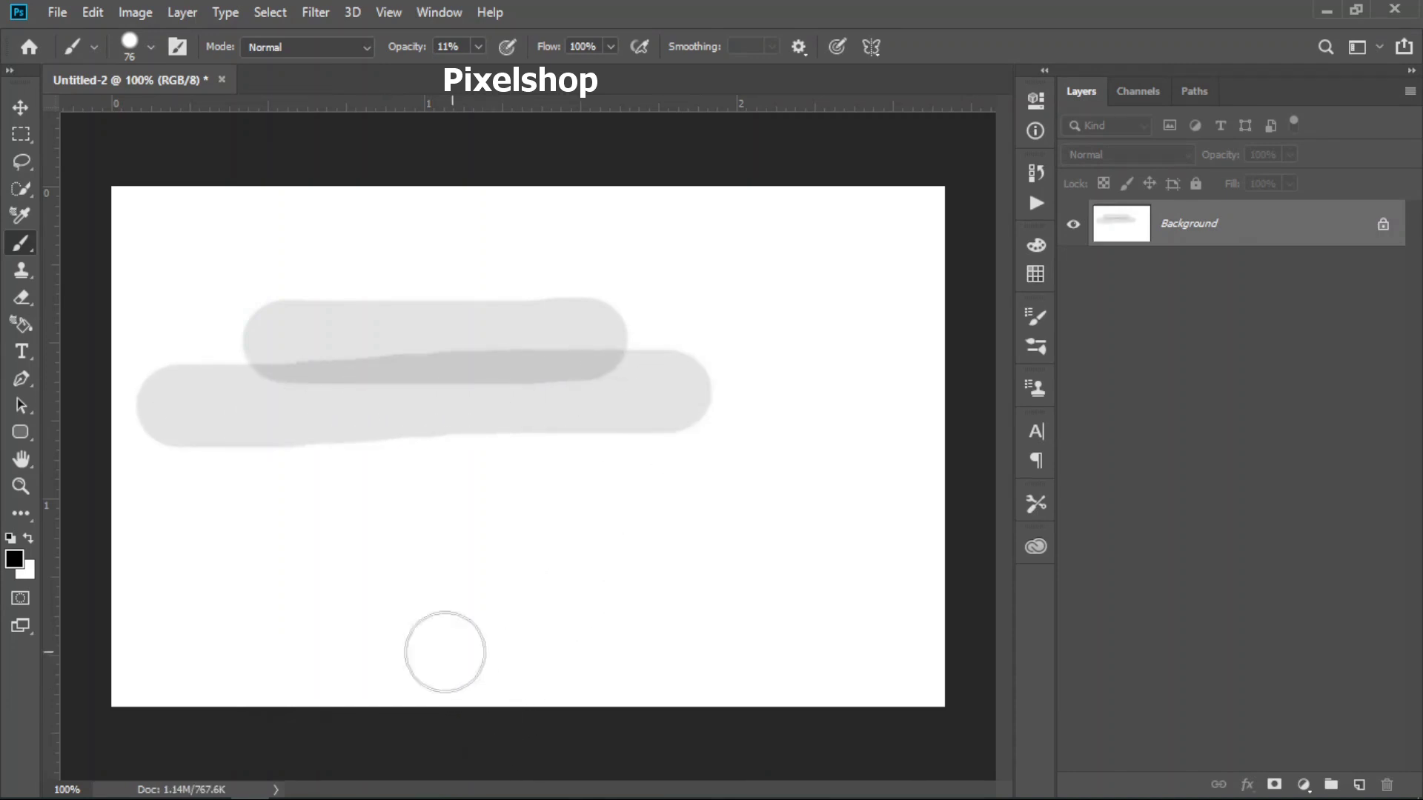
drag(447, 370, 605, 373)
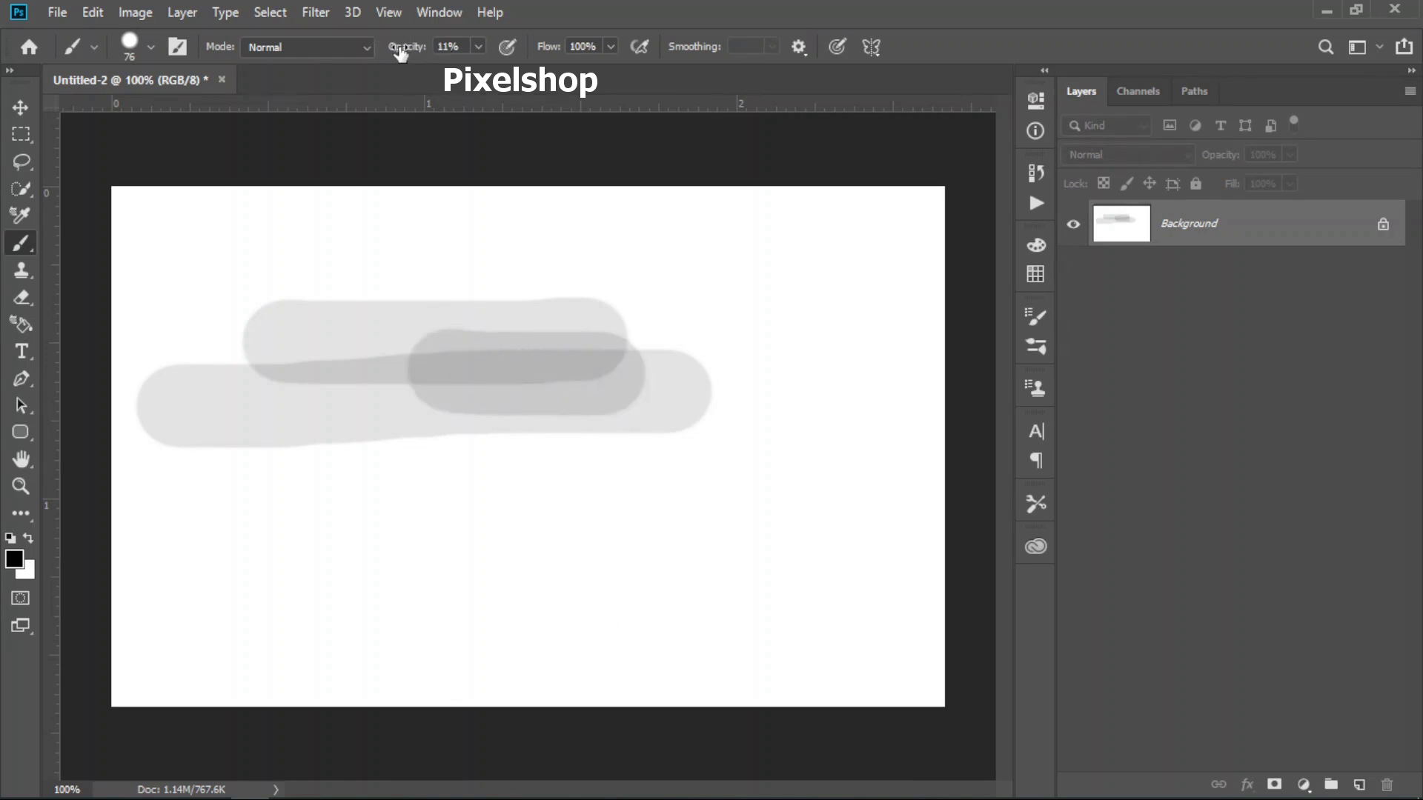
drag(535, 46, 527, 51)
drag(317, 538, 581, 518)
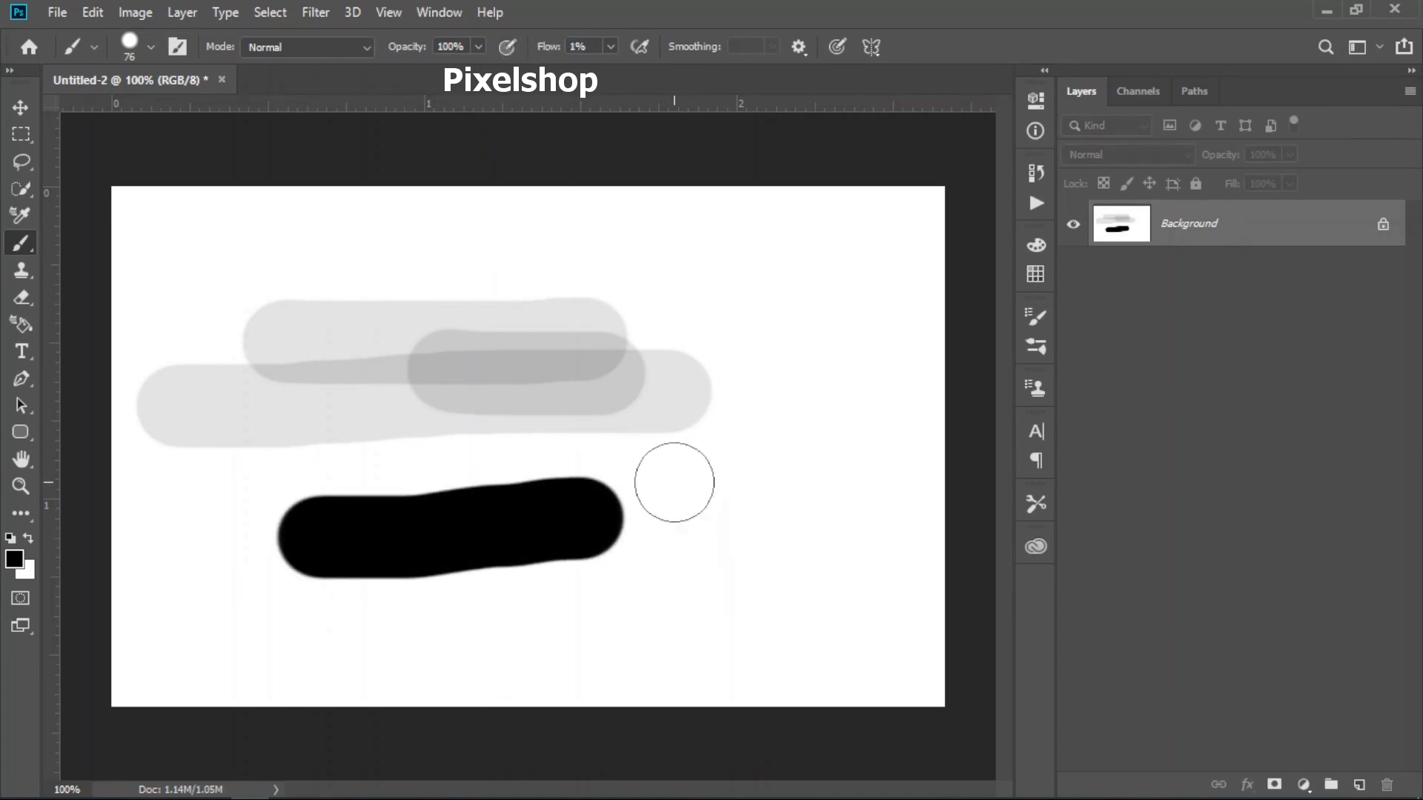
drag(674, 479, 815, 361)
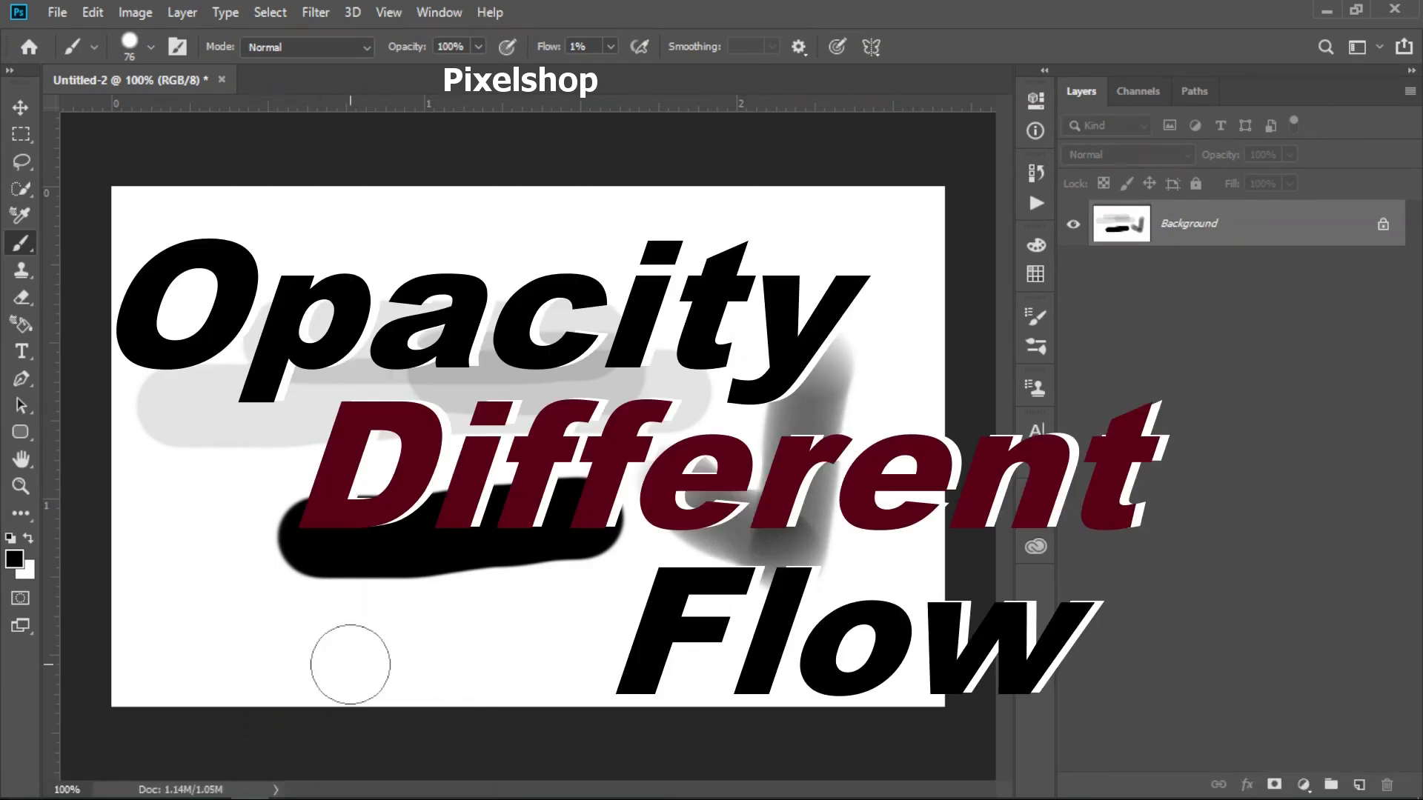
drag(350, 665, 527, 654)
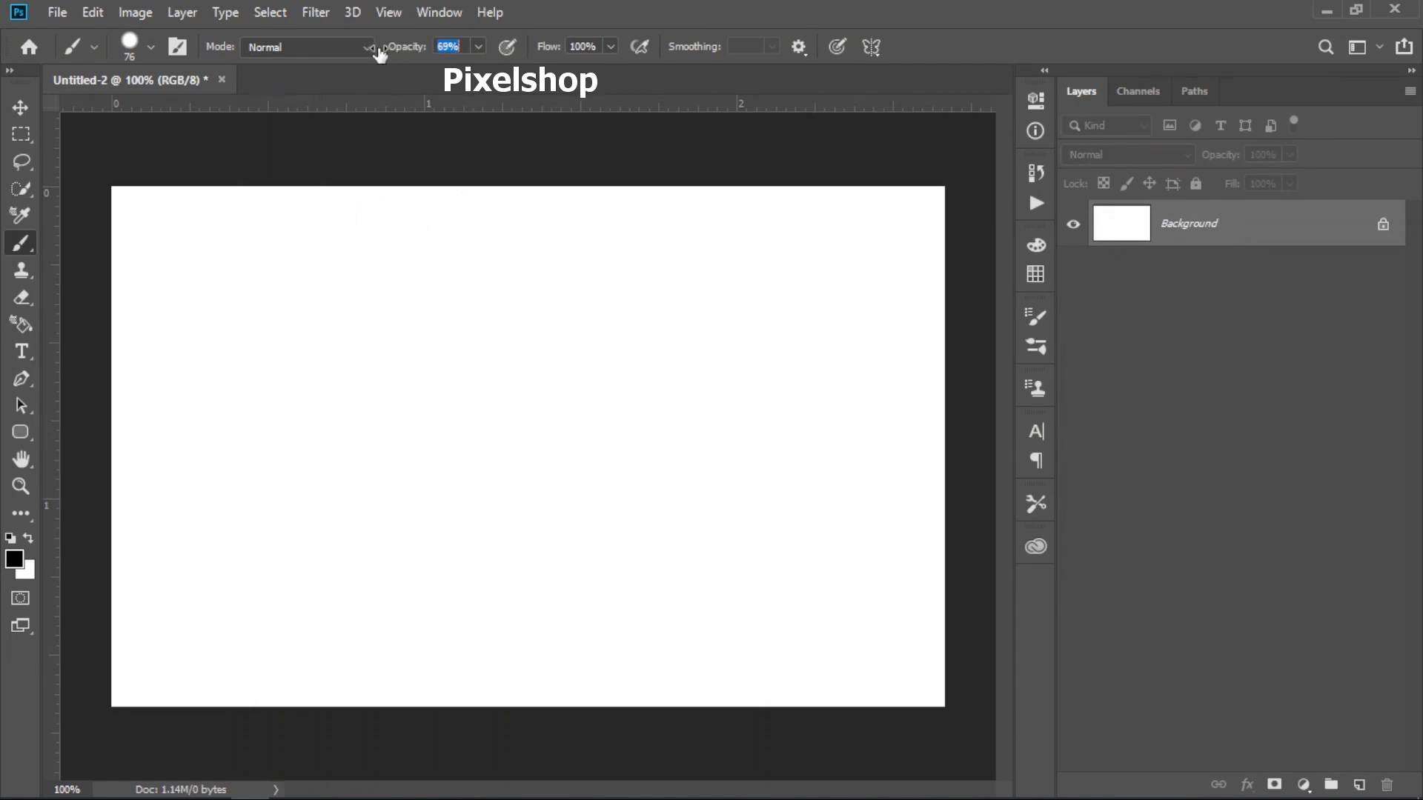
Set opacity to 50%, paint overlapping grey strokes that darken where they cross, then undo them
key(Down)
mouse_move(289, 411)
mouse_down()
mouse_move(340, 381)
mouse_move(546, 344)
mouse_move(364, 437)
mouse_move(529, 412)
mouse_move(322, 478)
mouse_move(368, 517)
mouse_move(607, 374)
mouse_move(584, 389)
mouse_up()
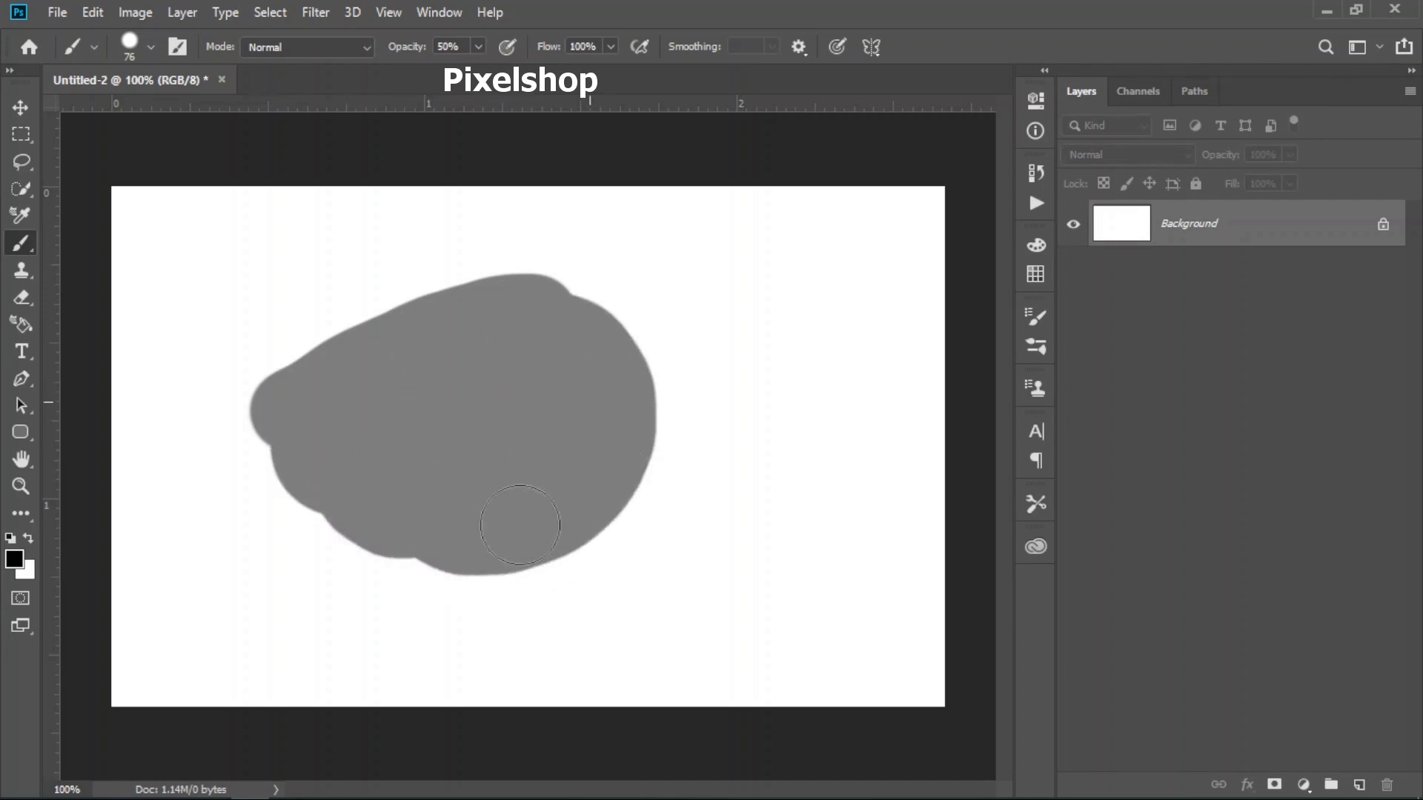
mouse_move(520, 525)
mouse_down()
mouse_move(356, 557)
mouse_move(267, 456)
mouse_move(578, 294)
mouse_move(533, 287)
mouse_move(377, 327)
mouse_up()
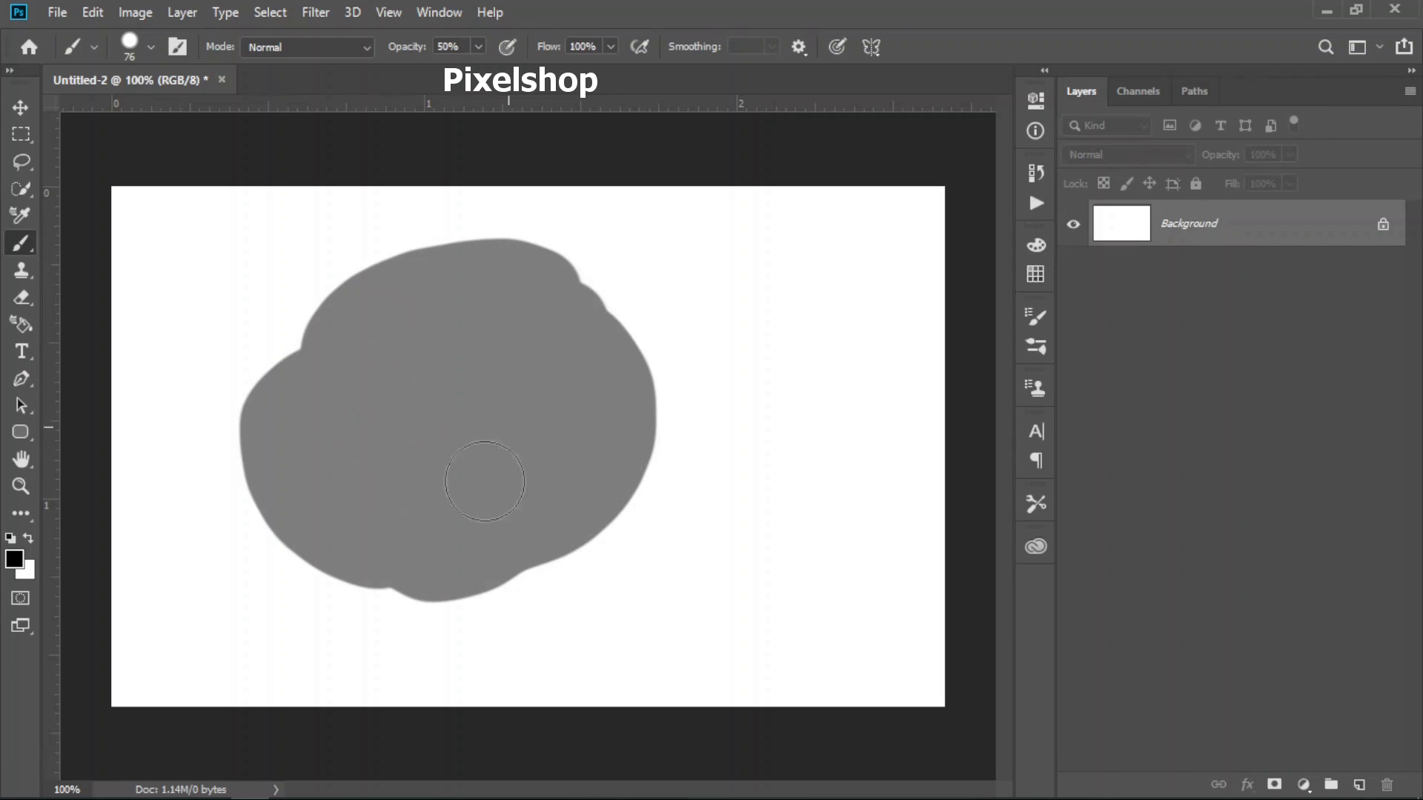
mouse_move(690, 284)
mouse_down()
mouse_move(429, 397)
mouse_move(491, 482)
mouse_move(404, 444)
mouse_move(499, 479)
mouse_move(476, 333)
mouse_move(451, 501)
mouse_move(309, 407)
mouse_up()
mouse_move(206, 279)
mouse_down()
mouse_move(413, 337)
mouse_move(361, 394)
mouse_move(422, 492)
mouse_move(511, 410)
mouse_up()
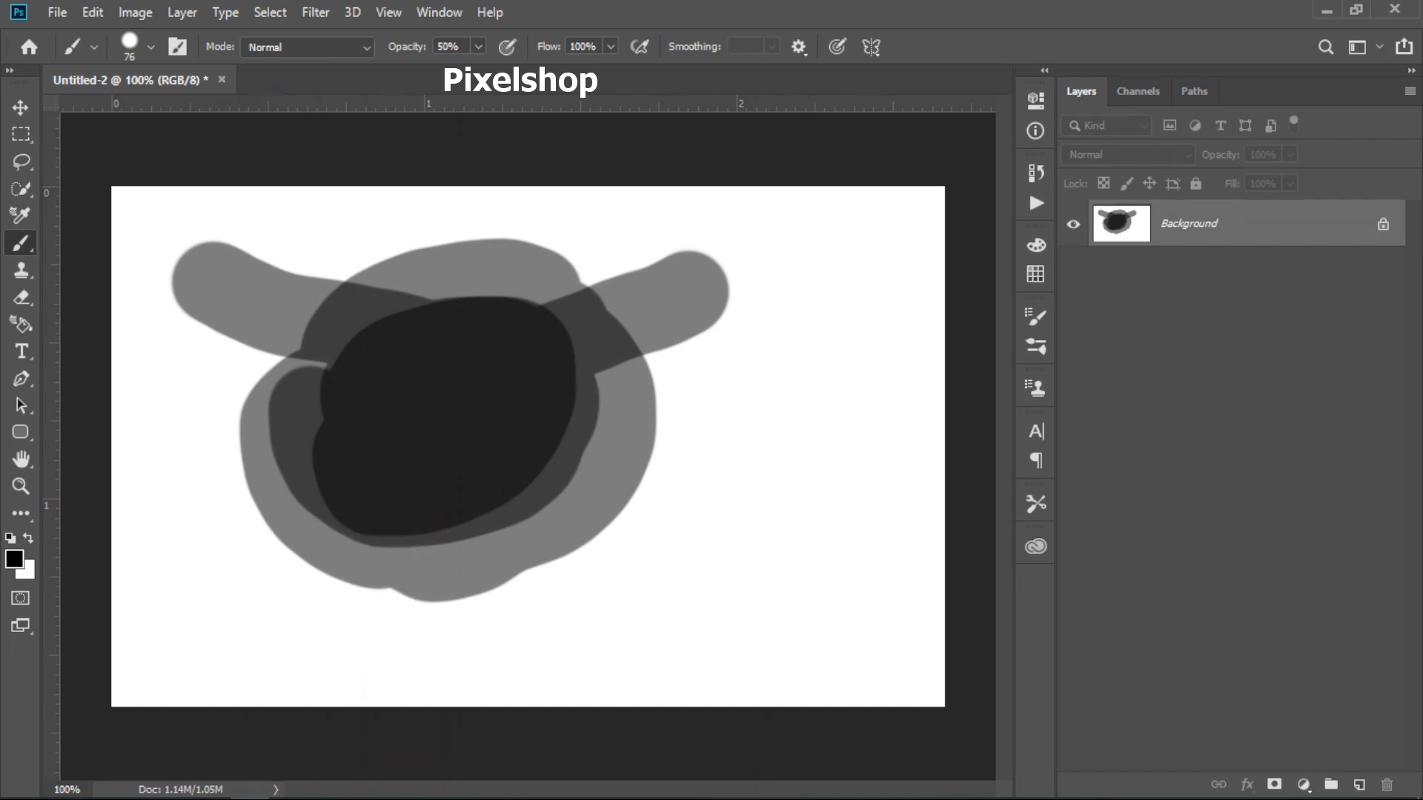
key(ctrl+z)
key(ctrl+z)
key(ctrl+z)
key(ctrl+z)
key(ctrl+z)
key(ctrl+z)
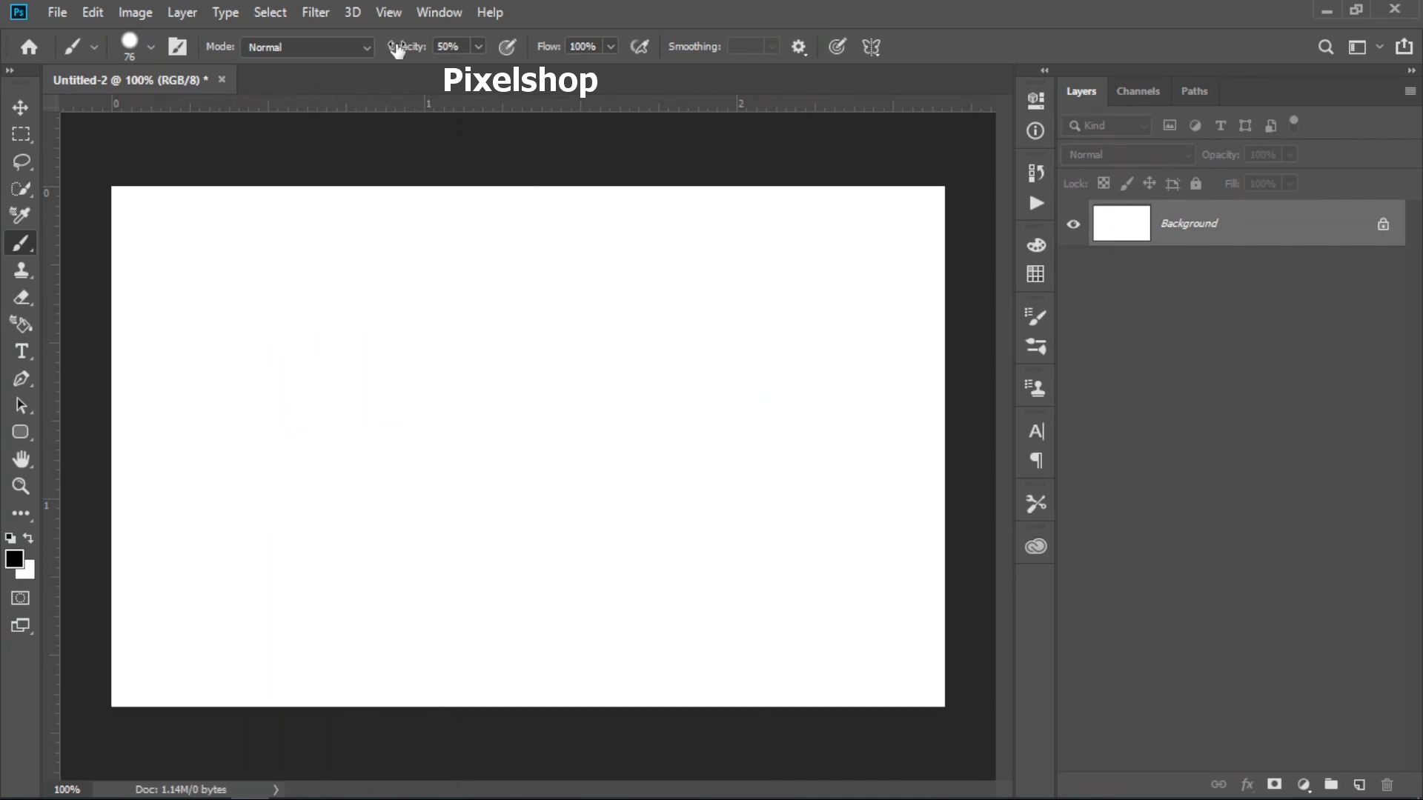
Paint a large soft black blob and a faint ring with low flow
key(Return)
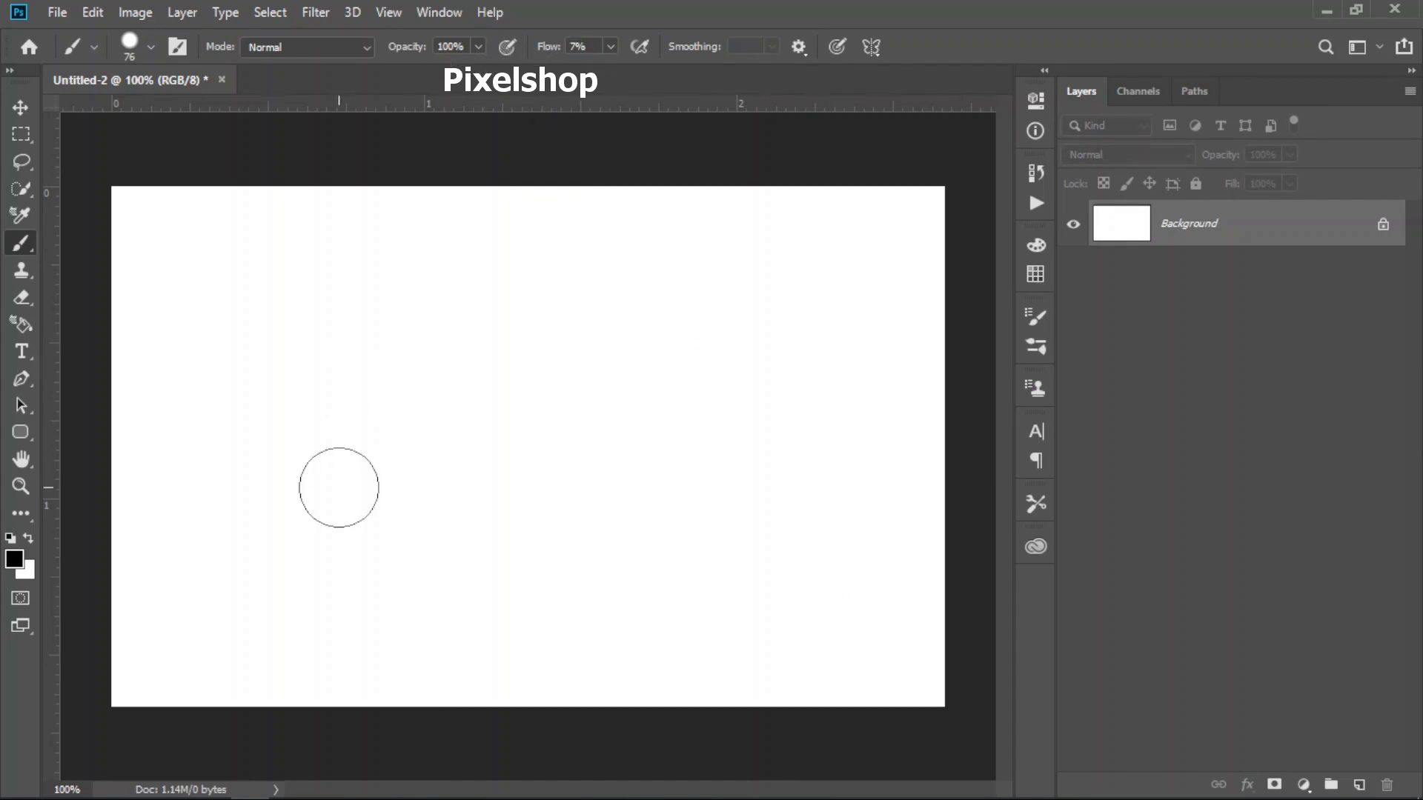
drag(201, 458, 357, 379)
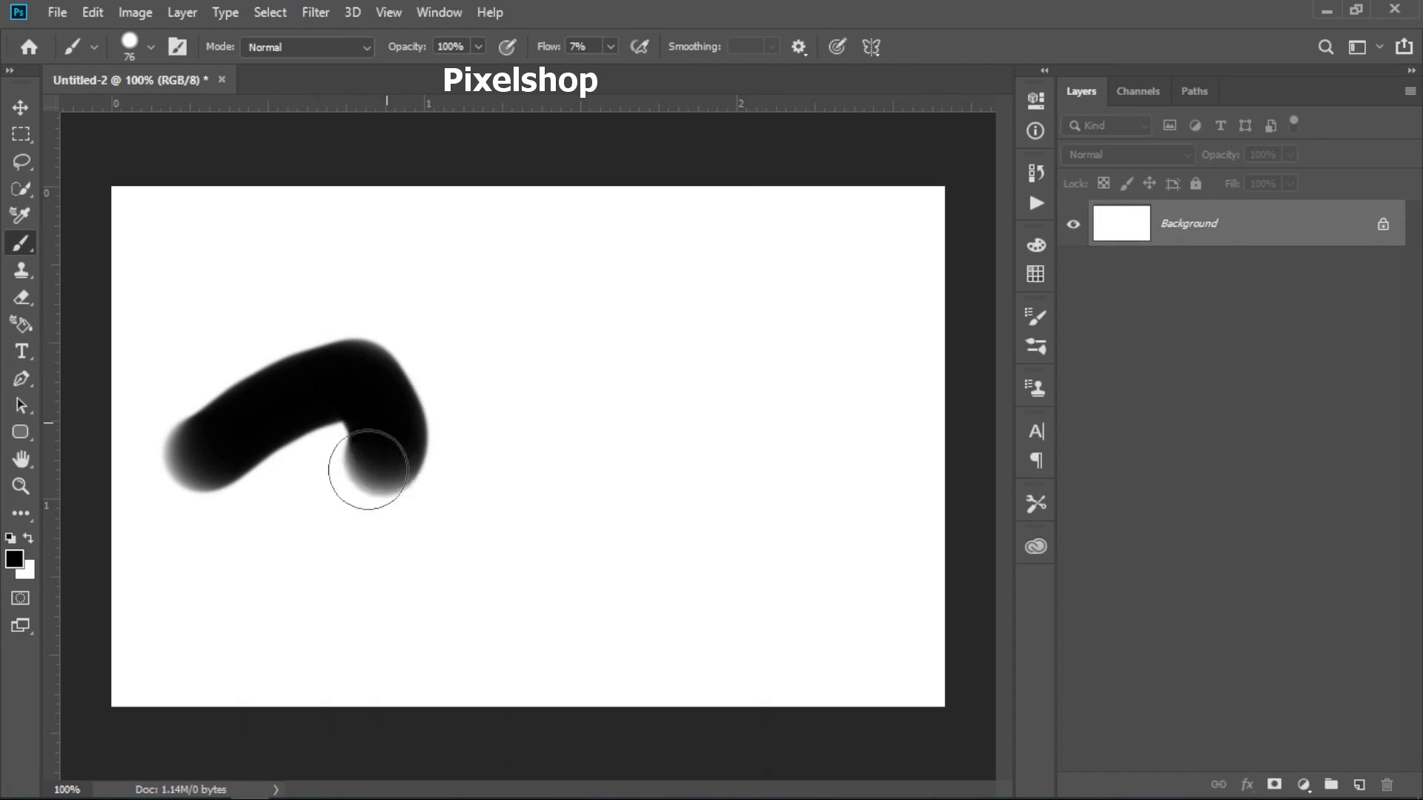
drag(357, 378, 357, 448)
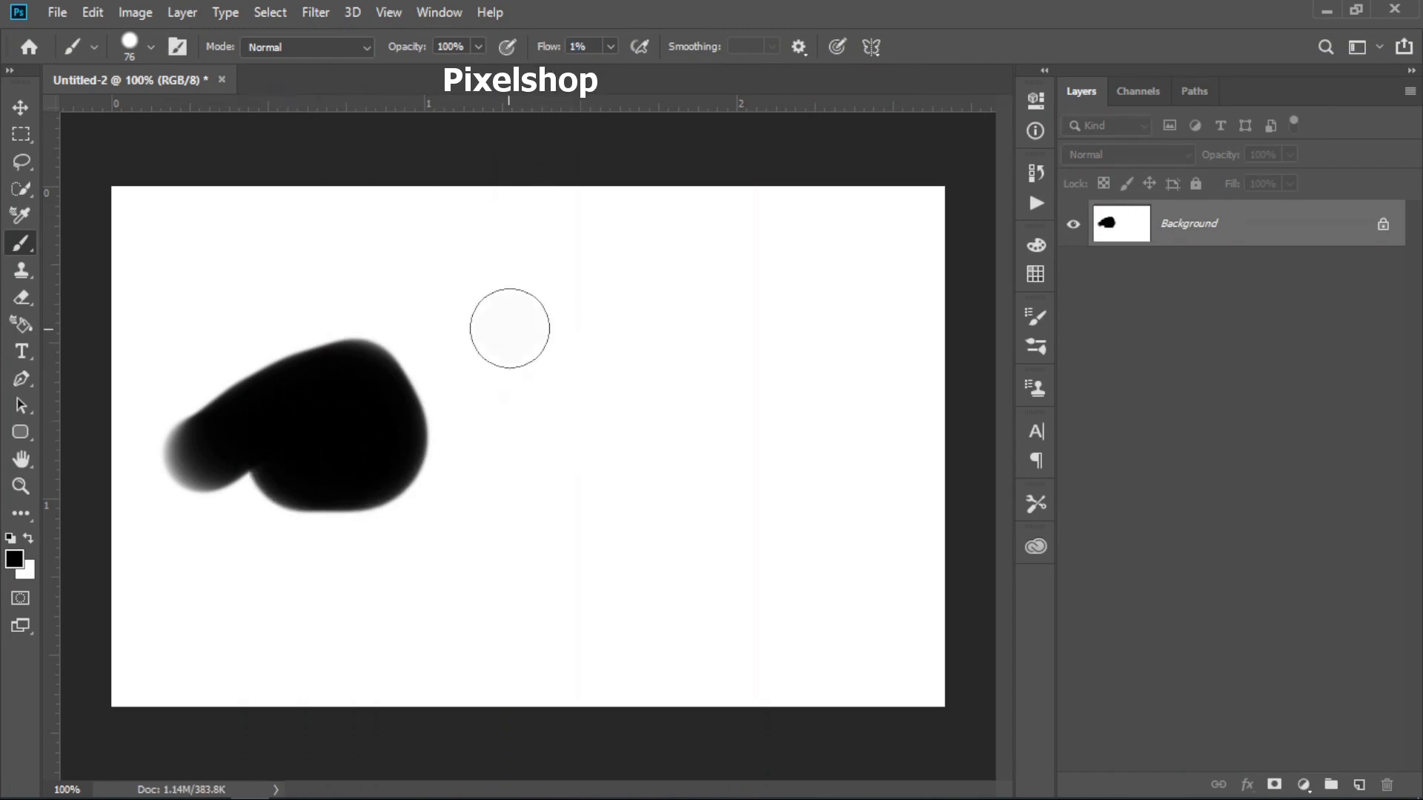
mouse_move(509, 327)
mouse_down()
mouse_move(512, 373)
mouse_move(567, 375)
mouse_move(571, 334)
mouse_move(506, 390)
mouse_move(613, 382)
mouse_move(613, 308)
mouse_move(500, 400)
mouse_move(639, 343)
mouse_move(545, 400)
mouse_up()
Restore flow to 100%, paint a half-transparent grey shape on the right, then undo it
key(shift+0)
text(45)
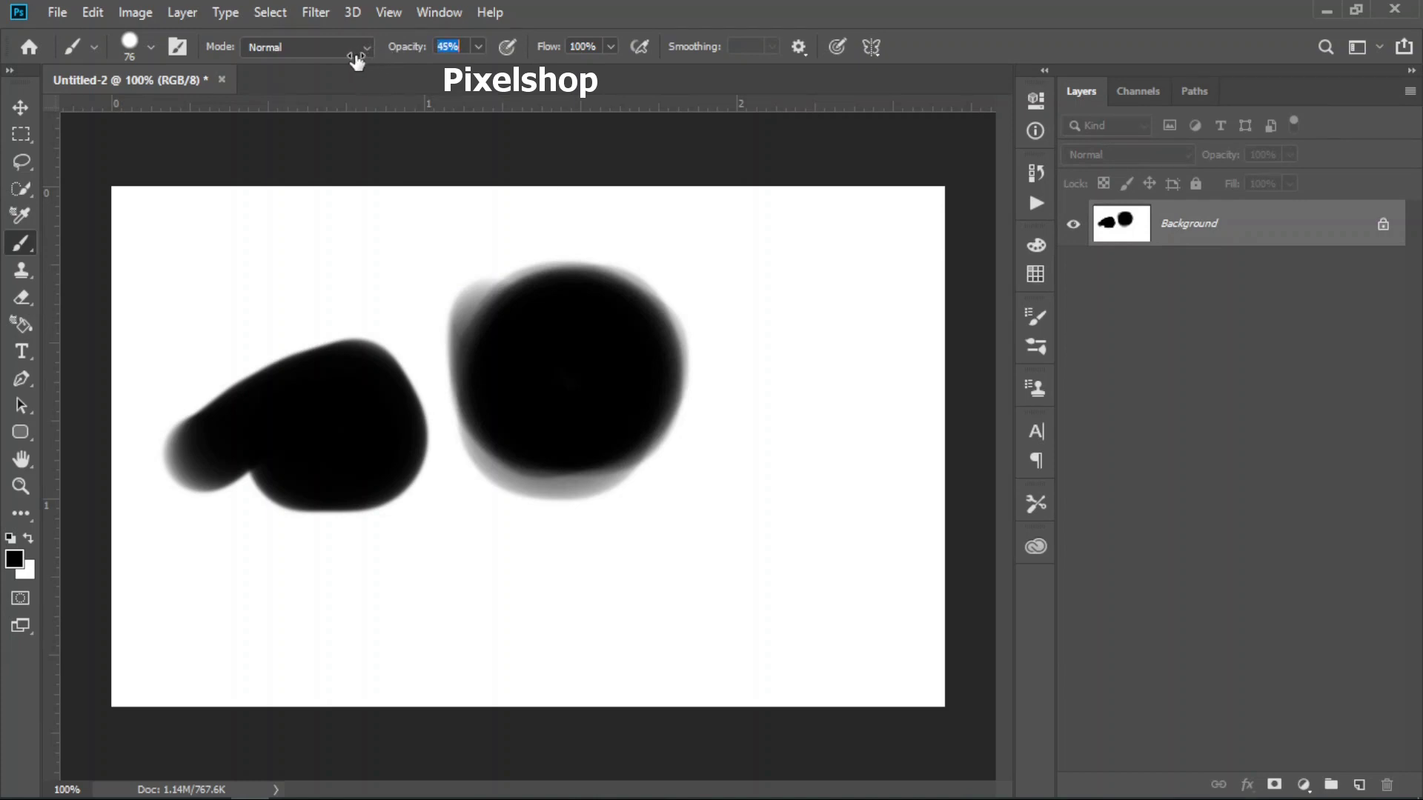
mouse_move(741, 365)
mouse_down()
mouse_move(890, 435)
mouse_move(780, 384)
mouse_move(848, 477)
mouse_up()
drag(800, 373, 835, 506)
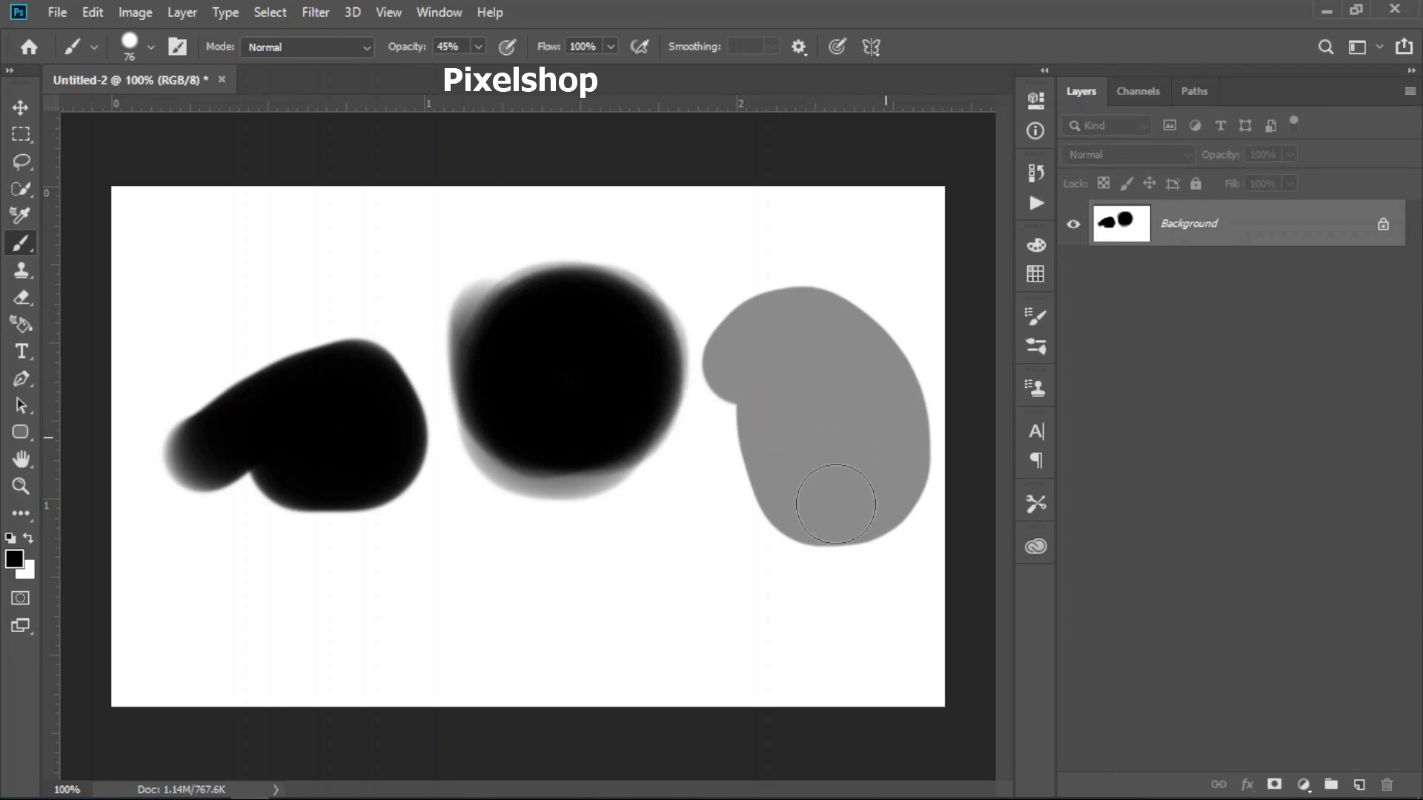
mouse_move(782, 382)
mouse_down()
mouse_move(762, 489)
mouse_move(813, 378)
mouse_up()
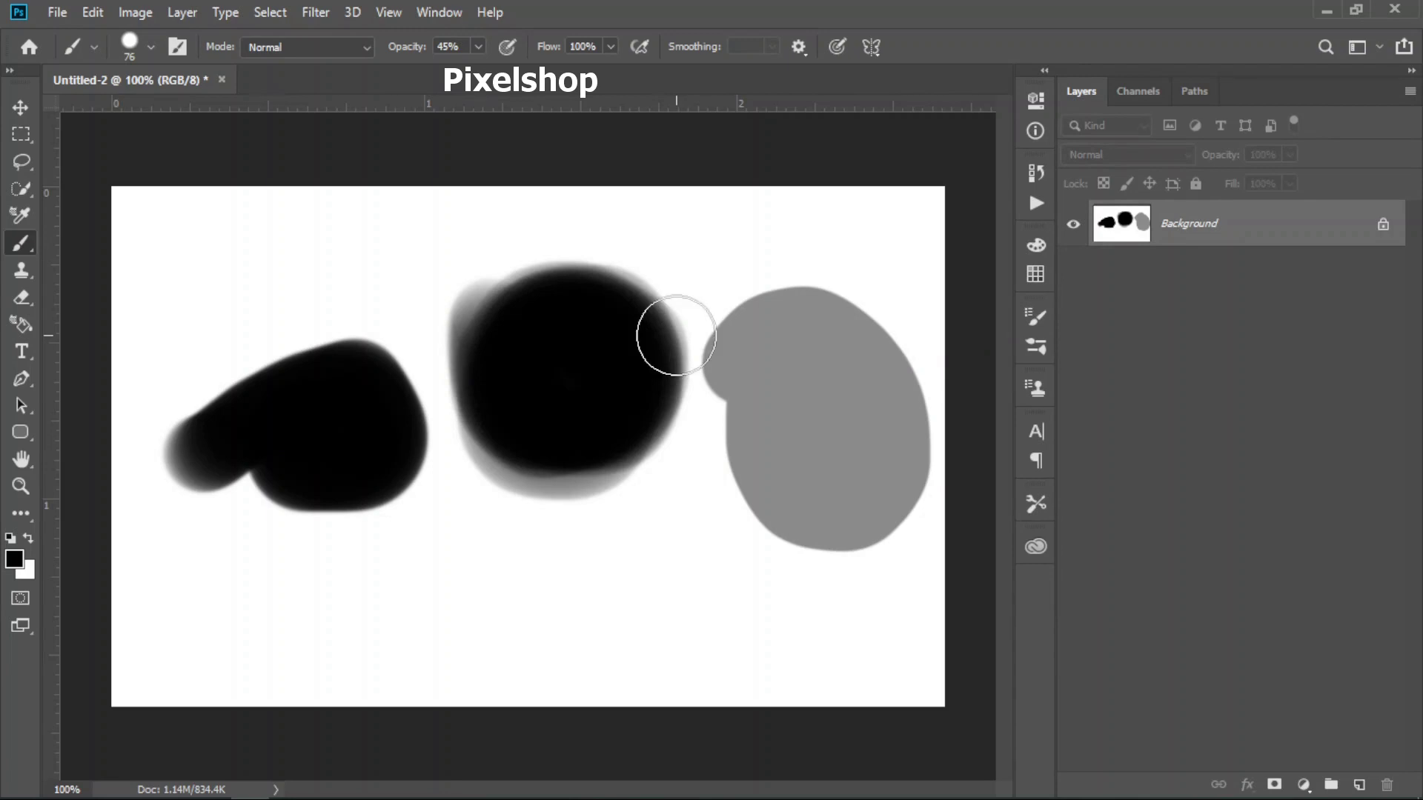
key(ctrl+z)
key(ctrl+z)
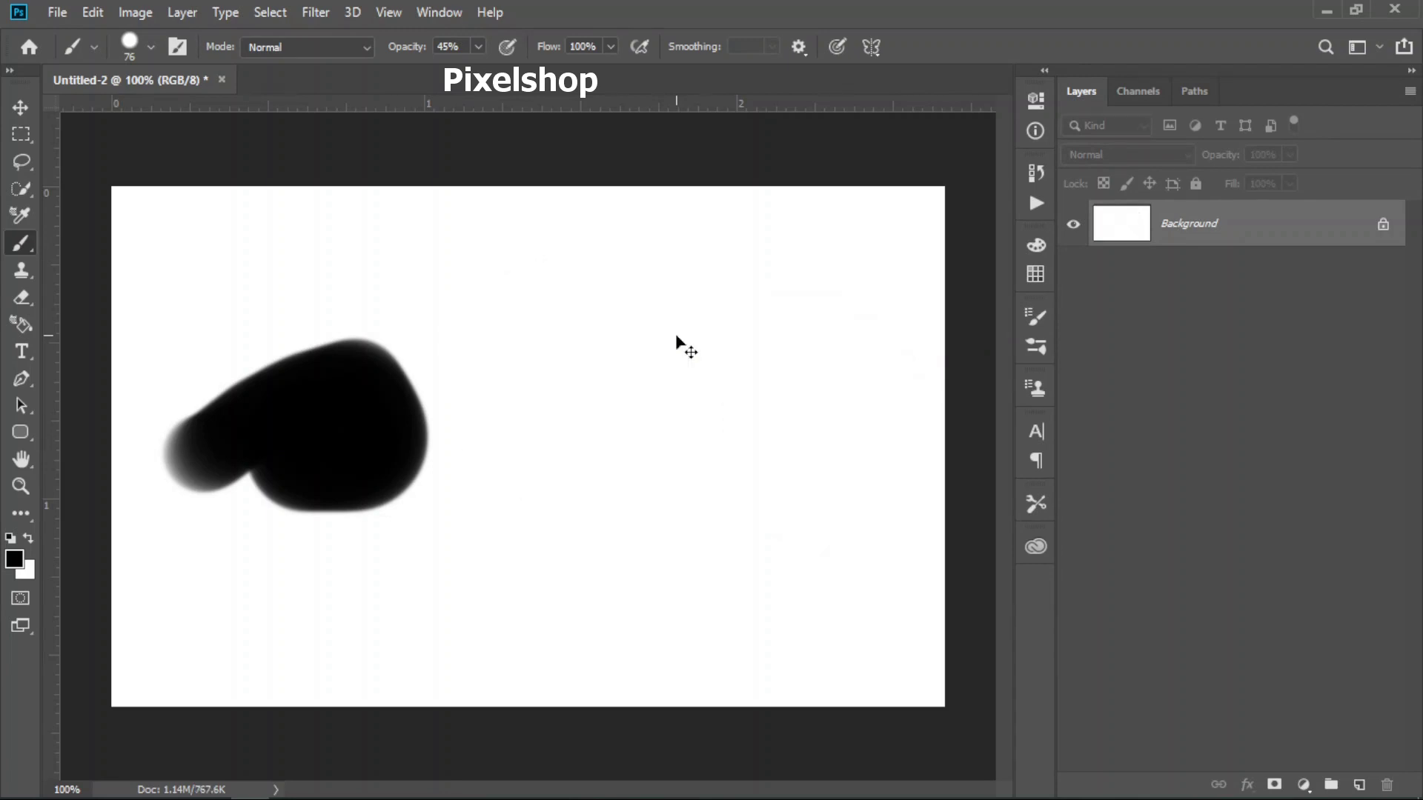
key(ctrl+z)
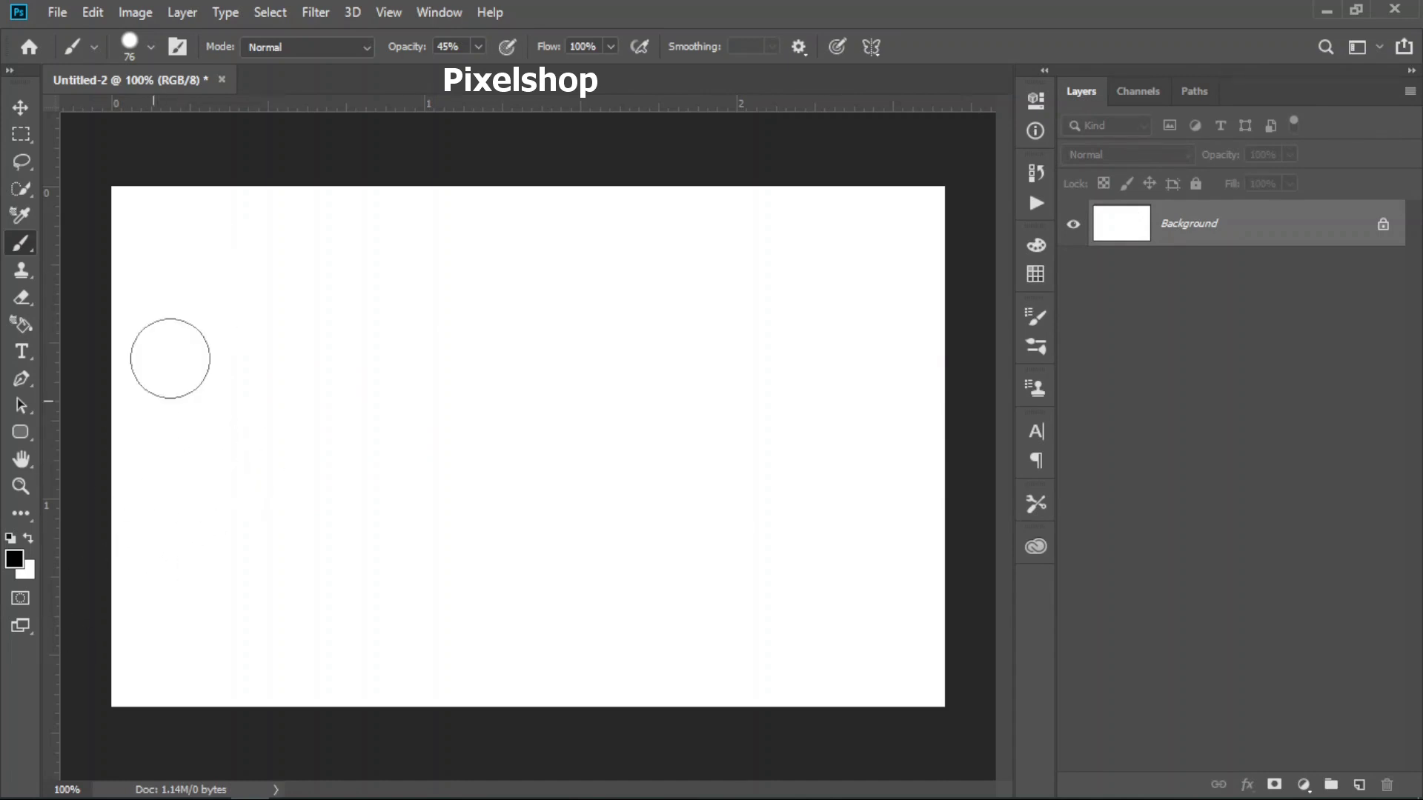
Paint many overlapping 45%-opacity grey strokes across the lower left, undoing the extra dark ones
drag(111, 461, 184, 440)
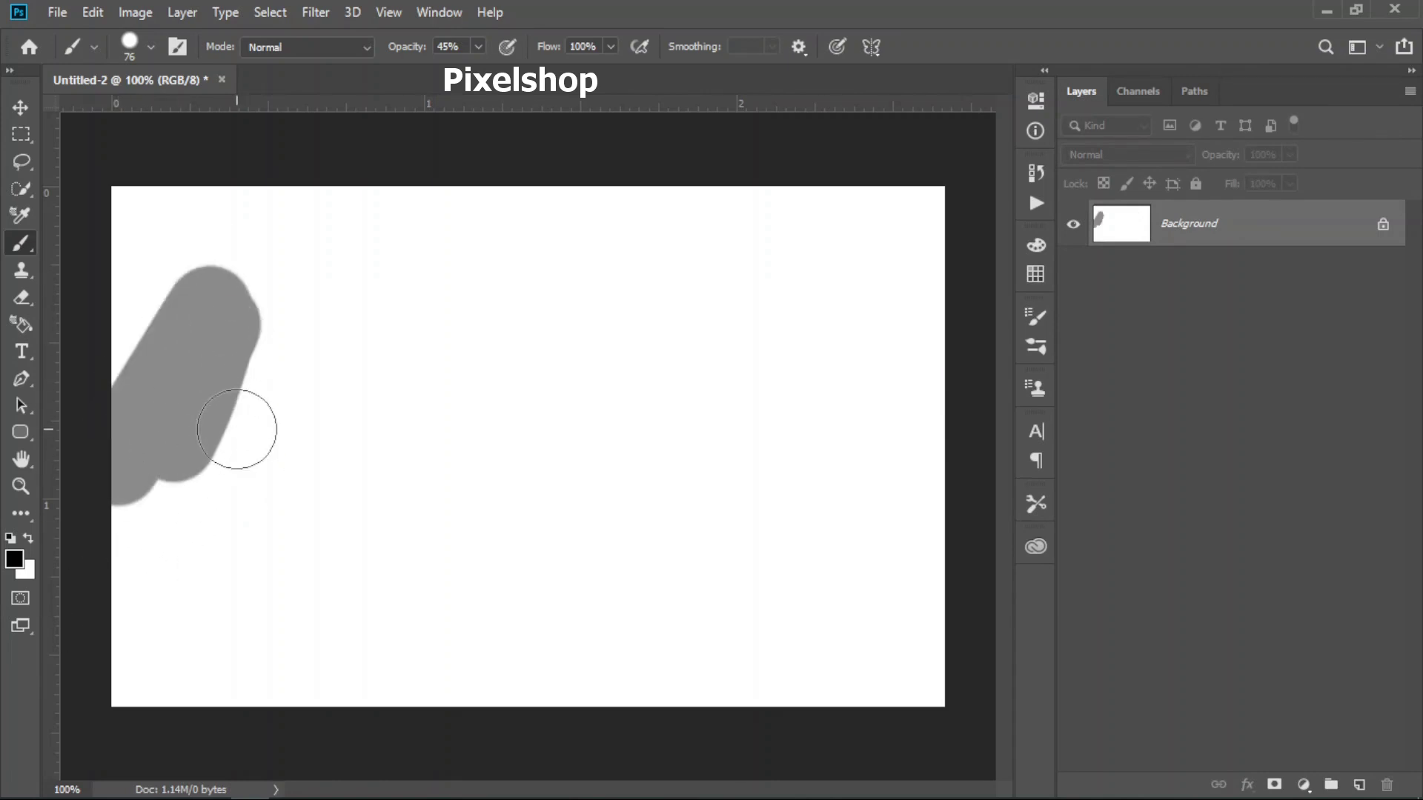
click(236, 313)
drag(236, 312, 270, 534)
drag(245, 360, 322, 534)
drag(286, 387, 429, 612)
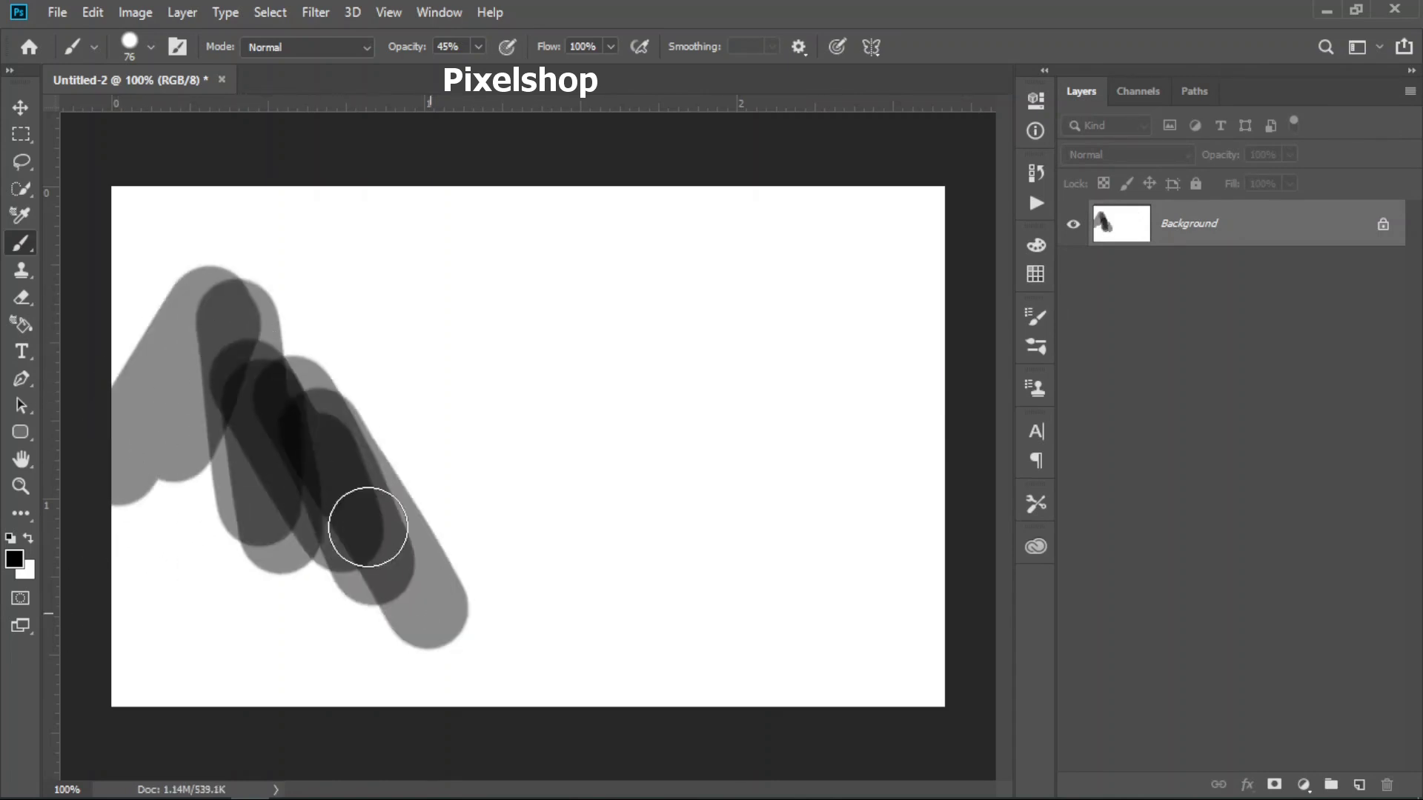
mouse_move(369, 528)
mouse_down()
mouse_move(186, 585)
mouse_move(137, 636)
mouse_move(286, 612)
mouse_move(143, 631)
mouse_move(175, 566)
mouse_up()
key(ctrl+z)
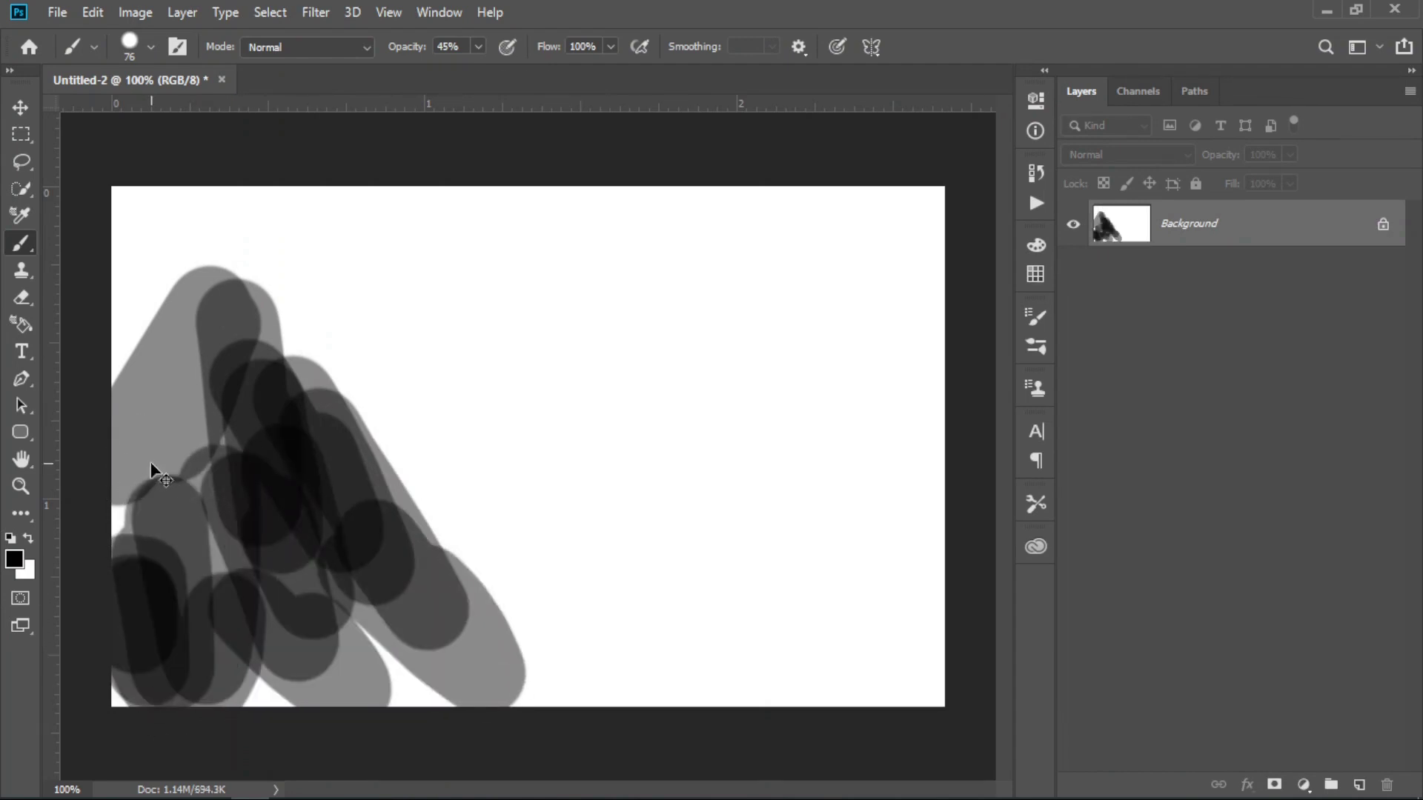